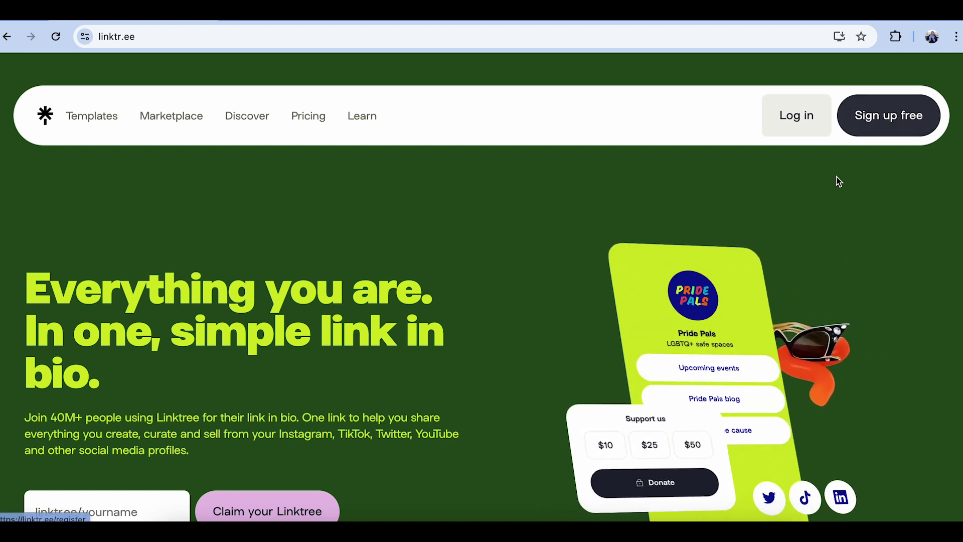
# - Claim the Linktree username 'cobbascreations'
pyautogui.scroll(-2, 340, 282)
pyautogui.click(136, 442)
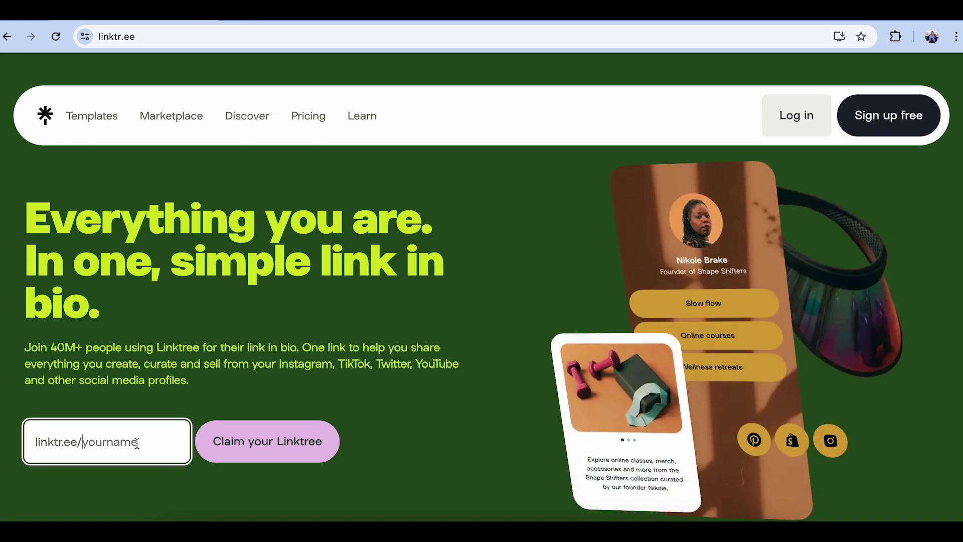
pyautogui.write('cobba')
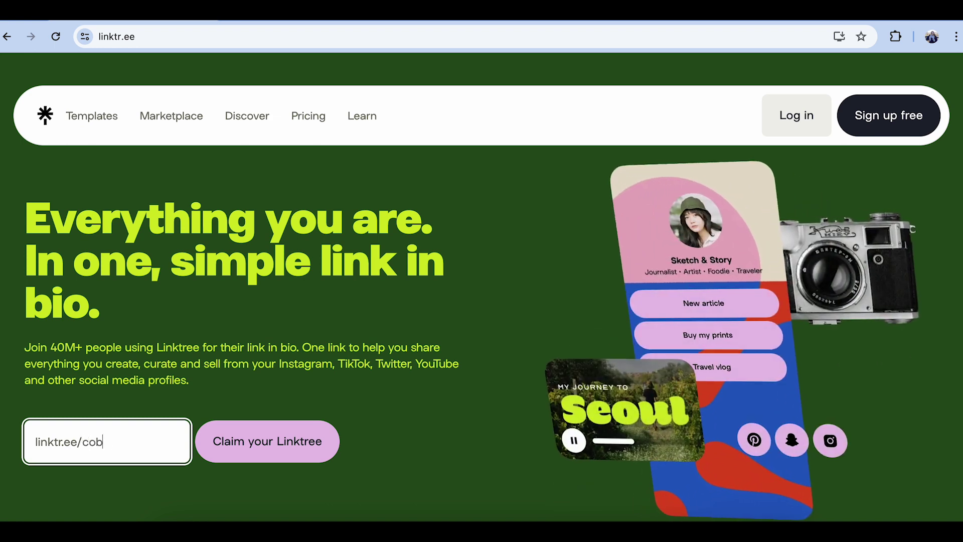
pyautogui.write('screations')
pyautogui.press('Return')
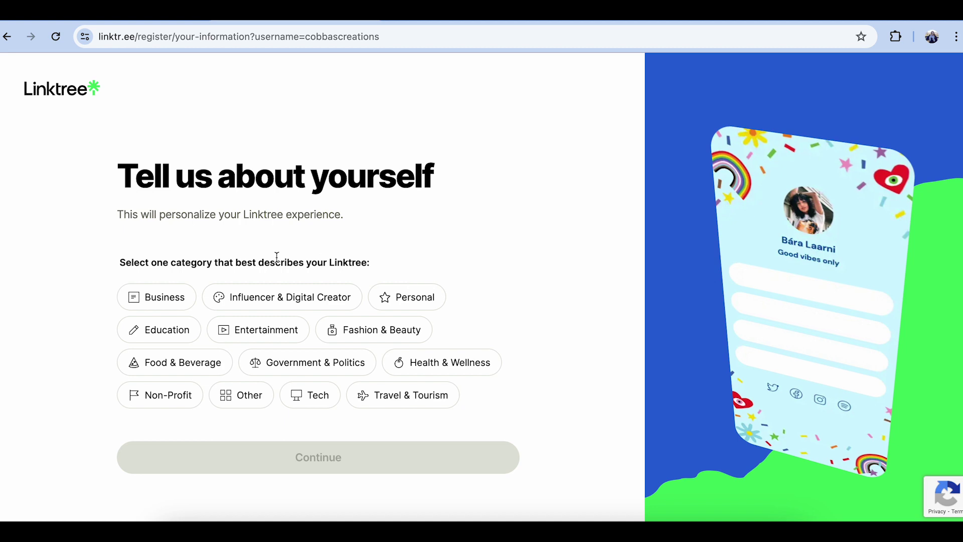
# - Choose Business as the page category
pyautogui.click(139, 300)
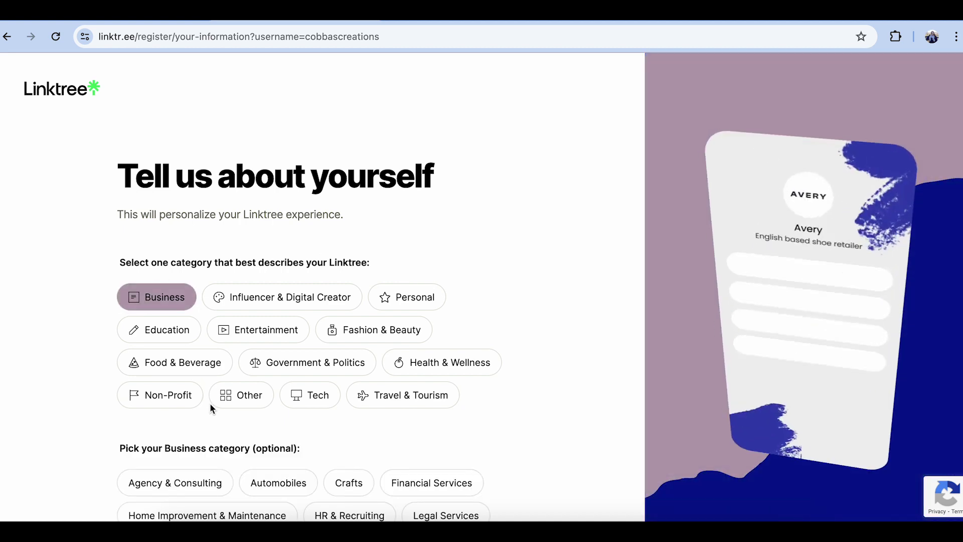
pyautogui.scroll(-3, 209, 404)
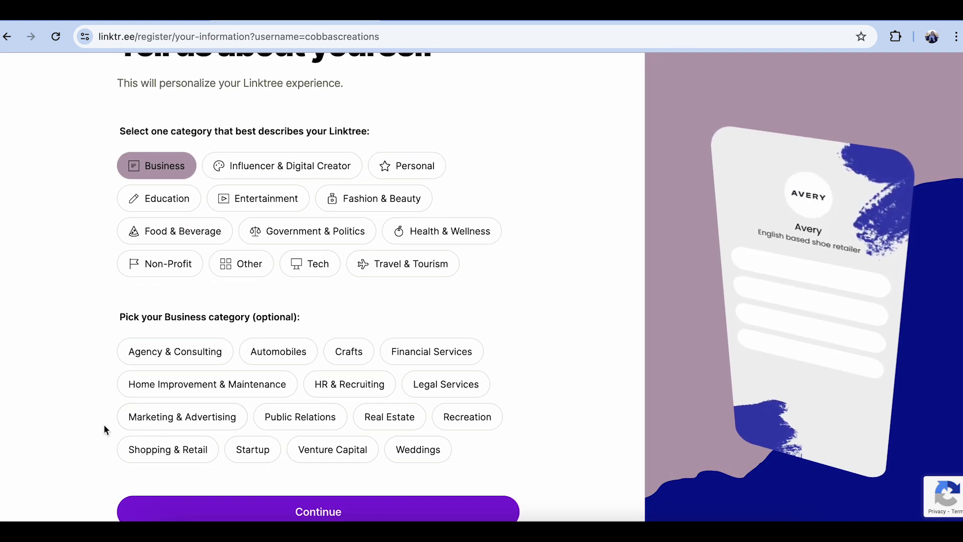
pyautogui.click(333, 505)
# - Join Linktree on the Free plan and confirm the sign-up
pyautogui.click(249, 288)
pyautogui.scroll(-6, 253, 294)
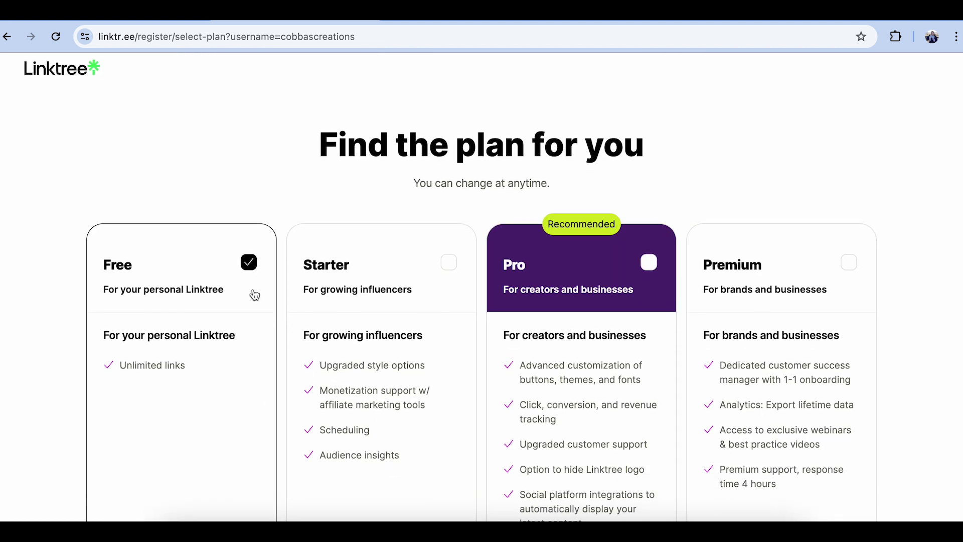
pyautogui.click(365, 432)
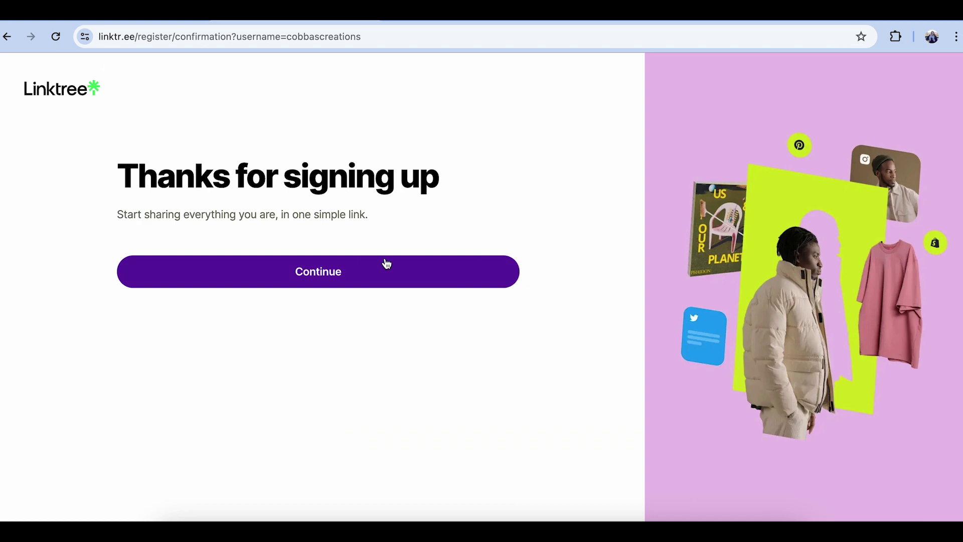
pyautogui.click(387, 264)
pyautogui.scroll(-2, 386, 264)
pyautogui.scroll(1, 386, 264)
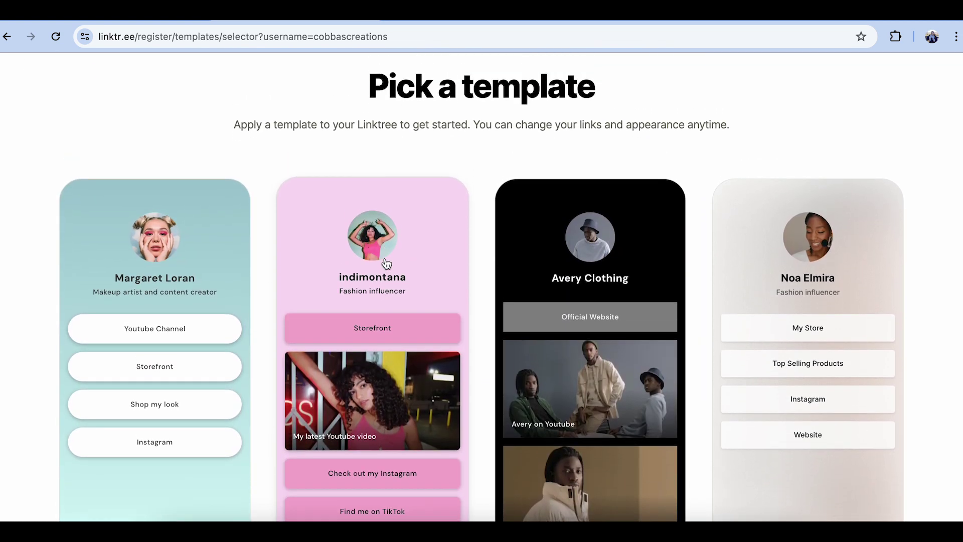
# - Apply the Avery Clothing template and add the pasted shop website as a link
pyautogui.scroll(-10, 386, 264)
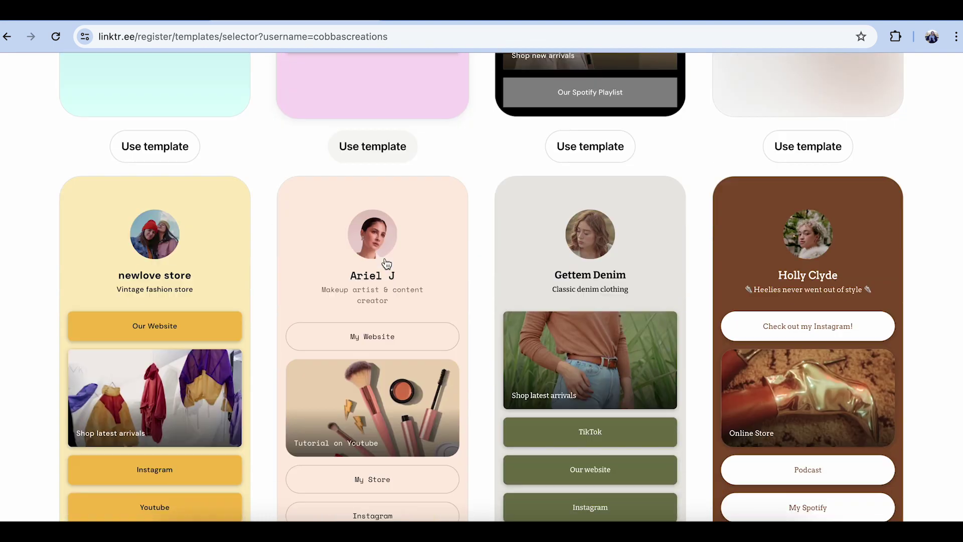
pyautogui.scroll(7, 386, 264)
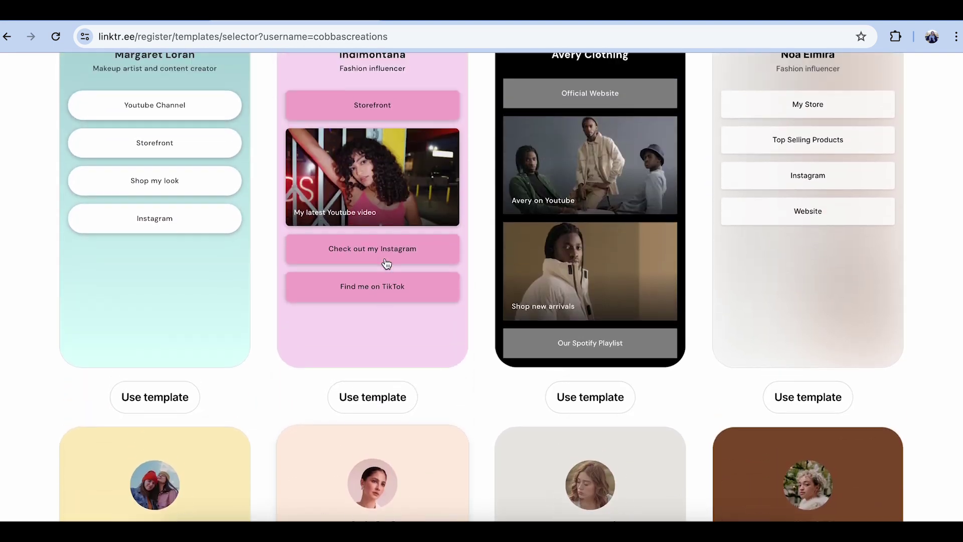
pyautogui.scroll(-1, 387, 265)
pyautogui.scroll(2, 387, 264)
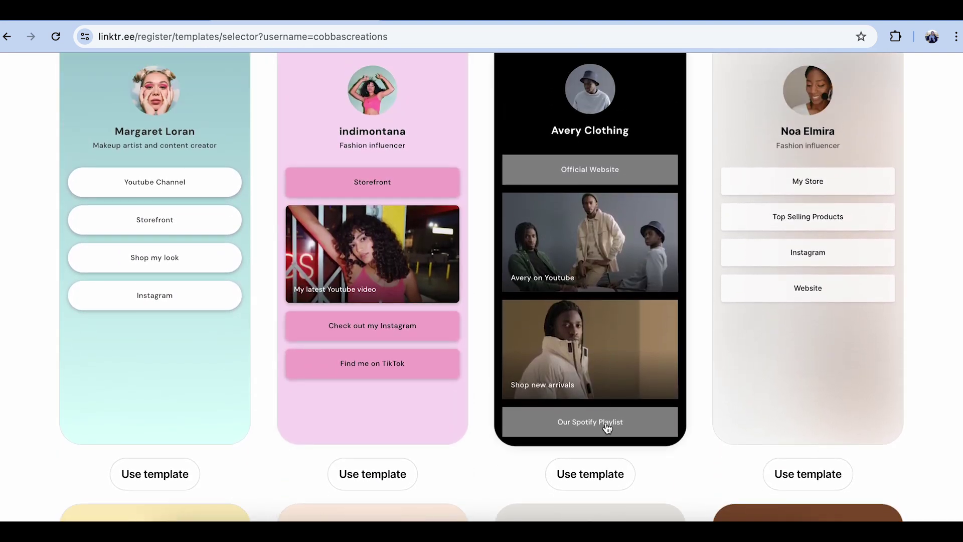
pyautogui.click(610, 467)
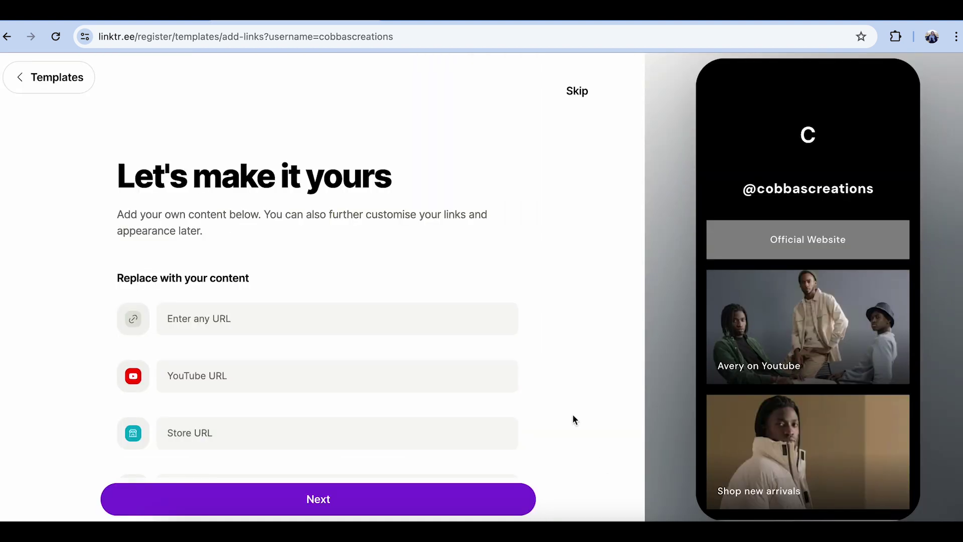
pyautogui.click(508, 313)
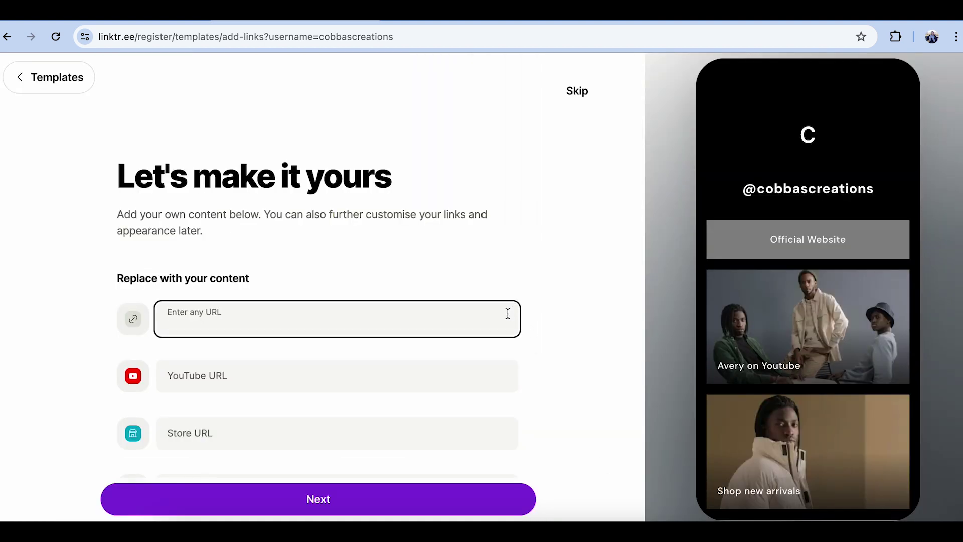
pyautogui.scroll(-3, 508, 313)
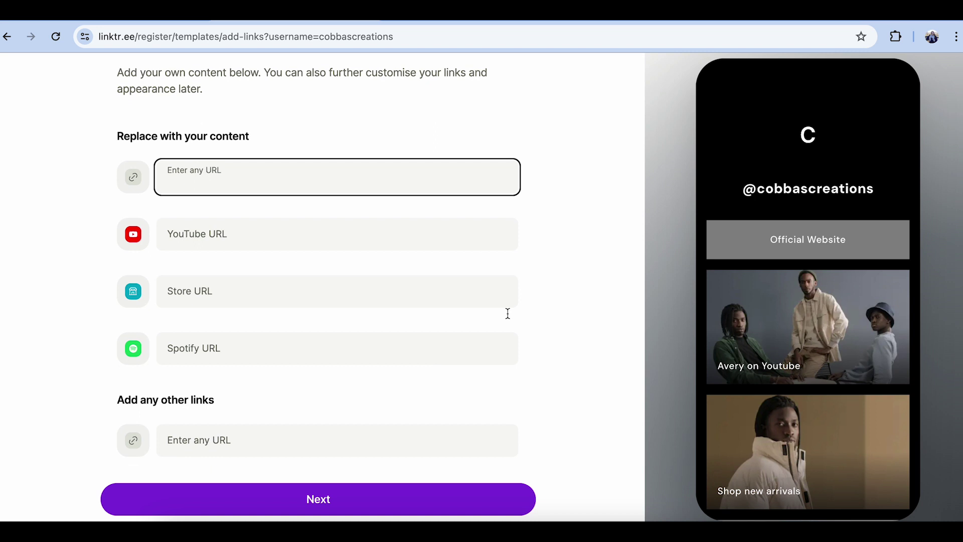
pyautogui.scroll(3, 508, 313)
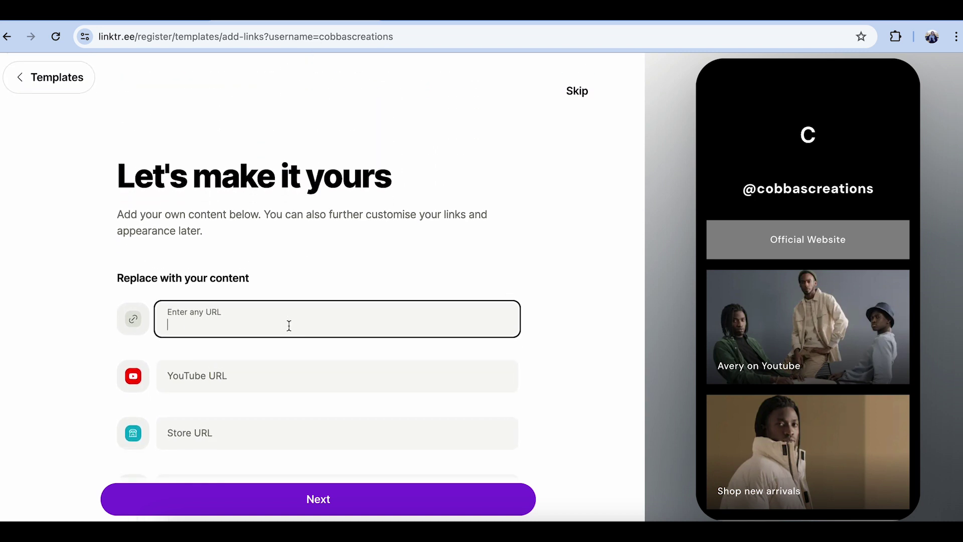
pyautogui.write('https://cobbas-creations.square.site/')
pyautogui.click(494, 319)
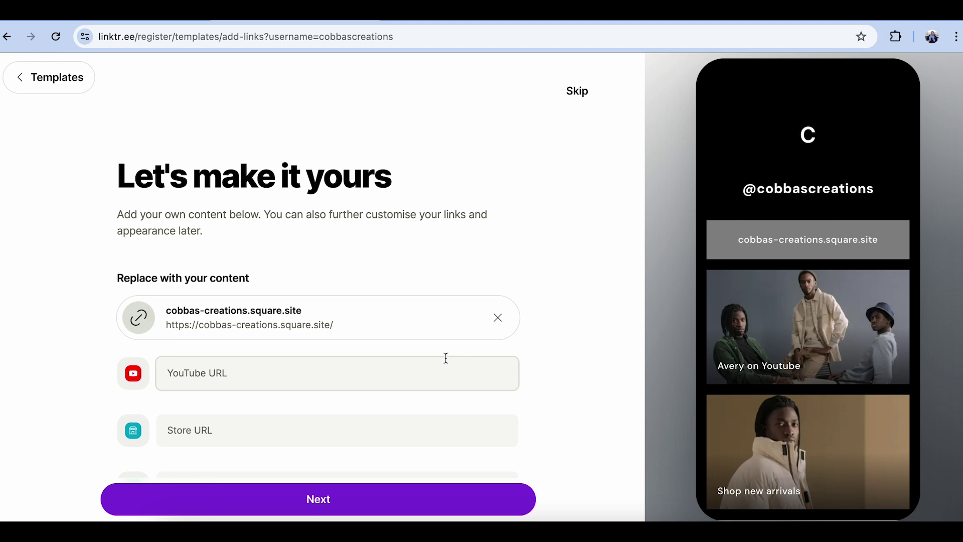
# - Add facebook.com/cobbascreations and the pasted Instagram URL as links, then continue
pyautogui.scroll(-3, 445, 358)
pyautogui.click(171, 446)
pyautogui.write('facebook.com/')
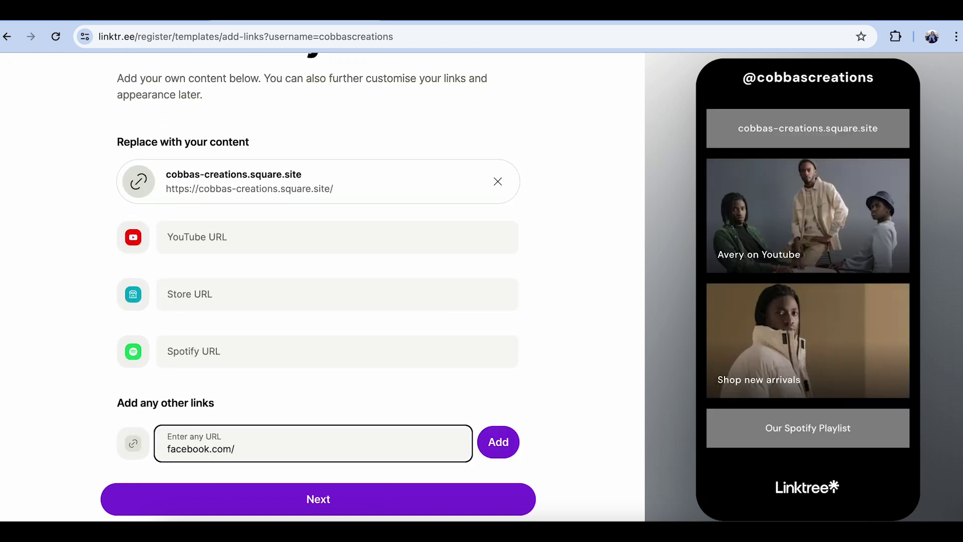
pyautogui.write('cobbascreations')
pyautogui.press('Return')
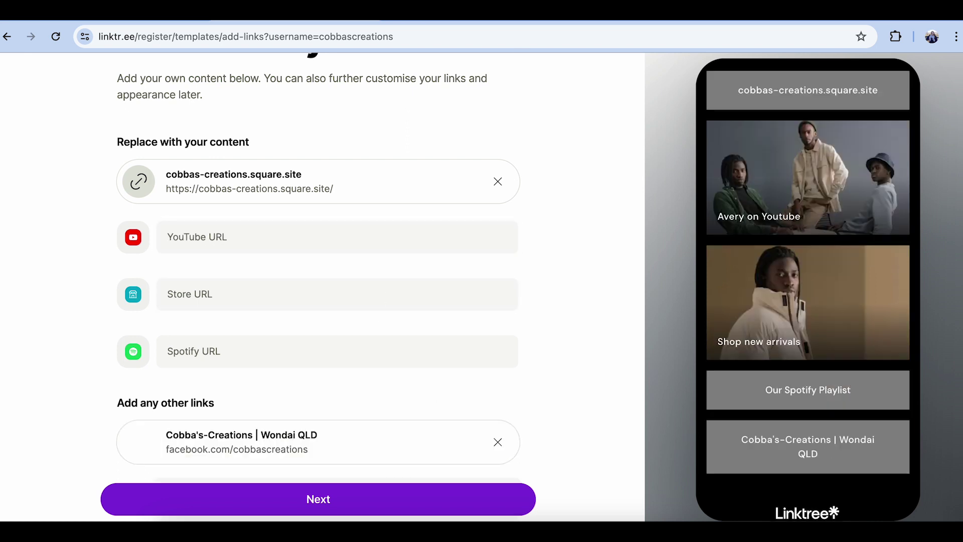
pyautogui.write('https://www.instagram.com/cobbascreations/')
pyautogui.click(480, 446)
pyautogui.click(284, 497)
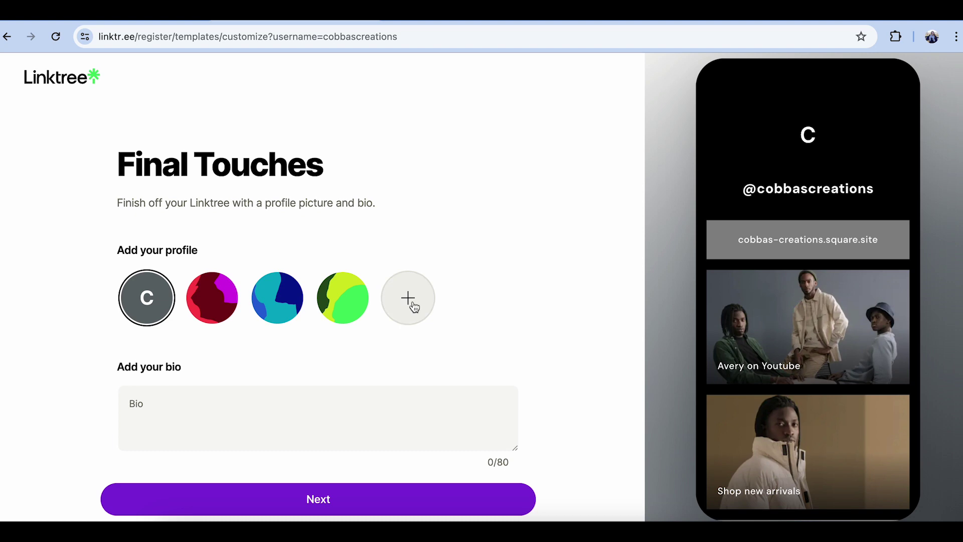
# - Upload the logo as the profile picture and finish setup
pyautogui.click(408, 307)
pyautogui.click(490, 273)
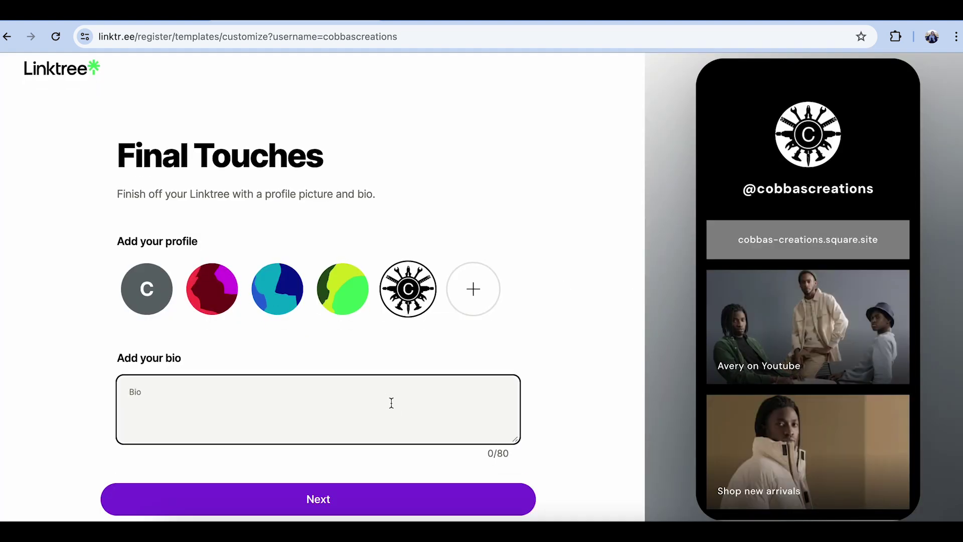
pyautogui.click(381, 505)
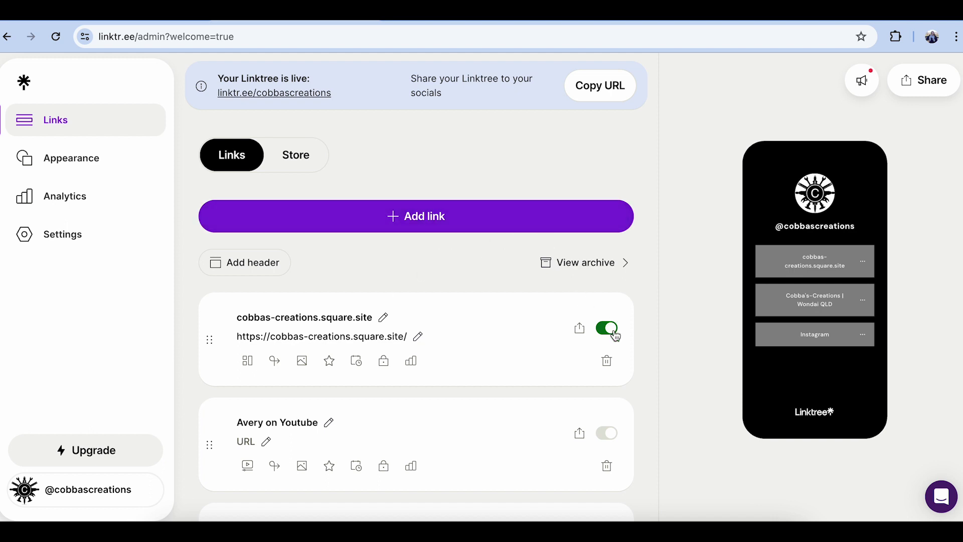
# - Rename the second link's title to 'Facebook'
pyautogui.scroll(-4, 616, 337)
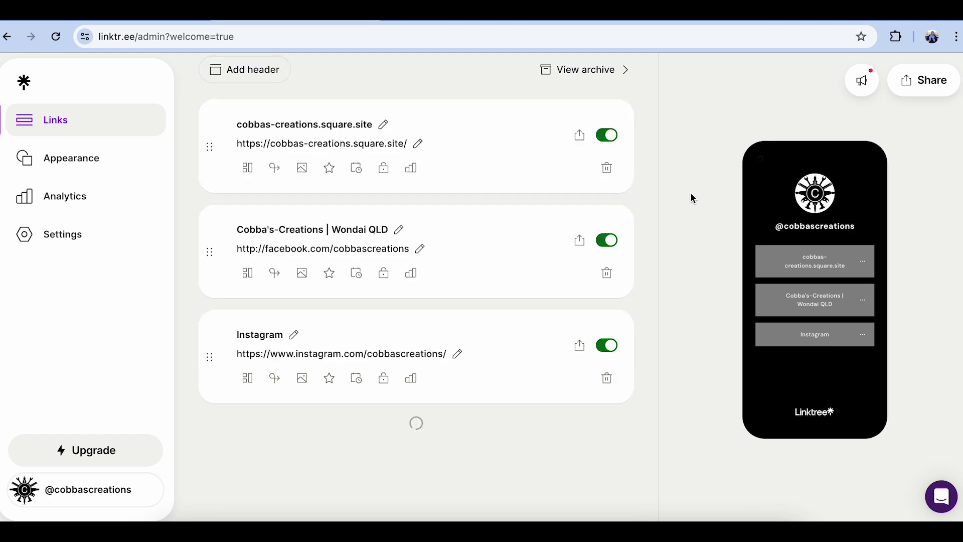
pyautogui.click(607, 285)
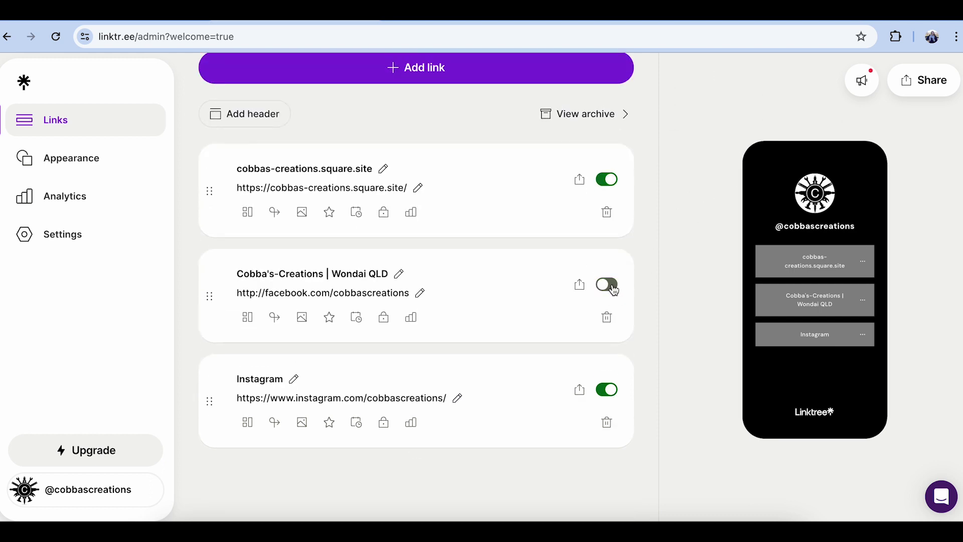
pyautogui.click(611, 286)
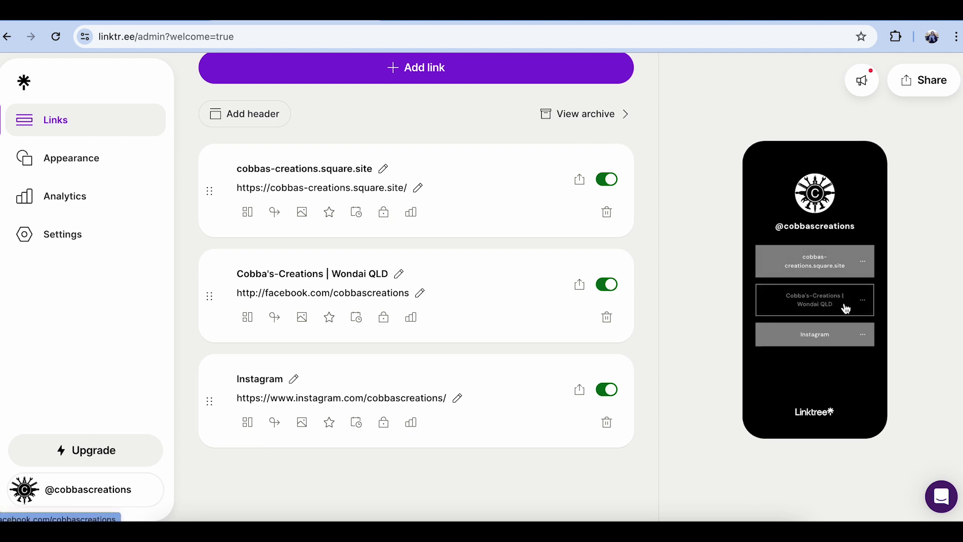
pyautogui.tripleClick(387, 274)
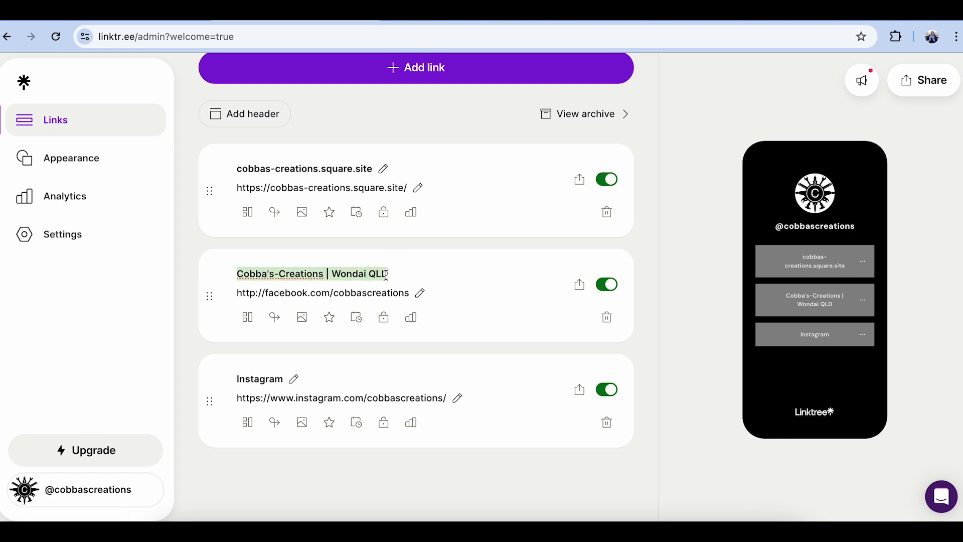
pyautogui.write('Facebook')
pyautogui.click(492, 271)
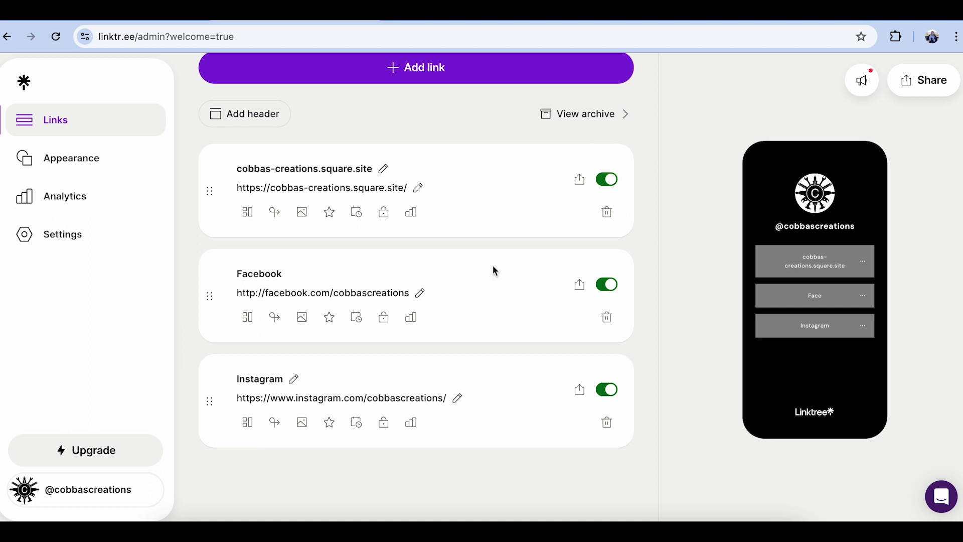
# - Rename the first link's title to 'Visit our Website'
pyautogui.click(384, 171)
pyautogui.tripleClick(376, 168)
pyautogui.write('Visit our')
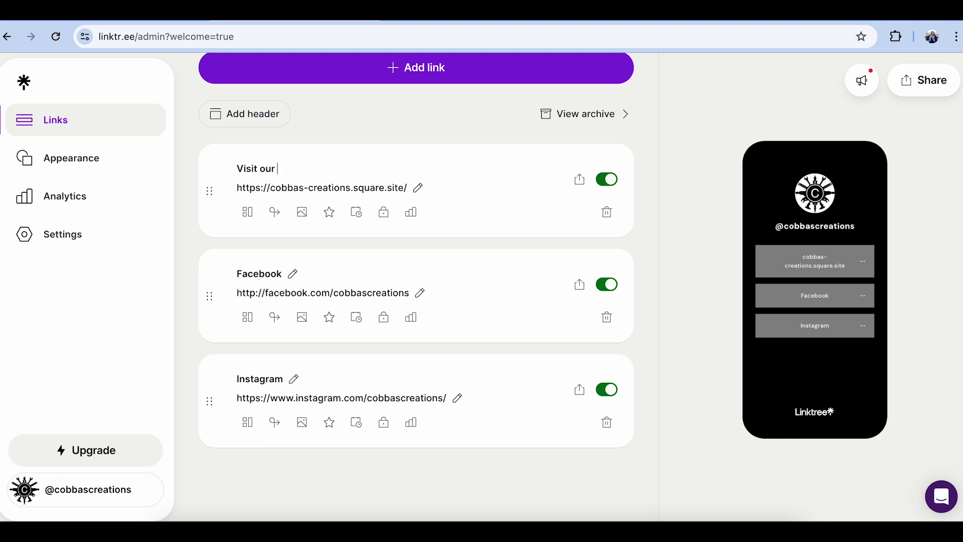
pyautogui.write(' Website')
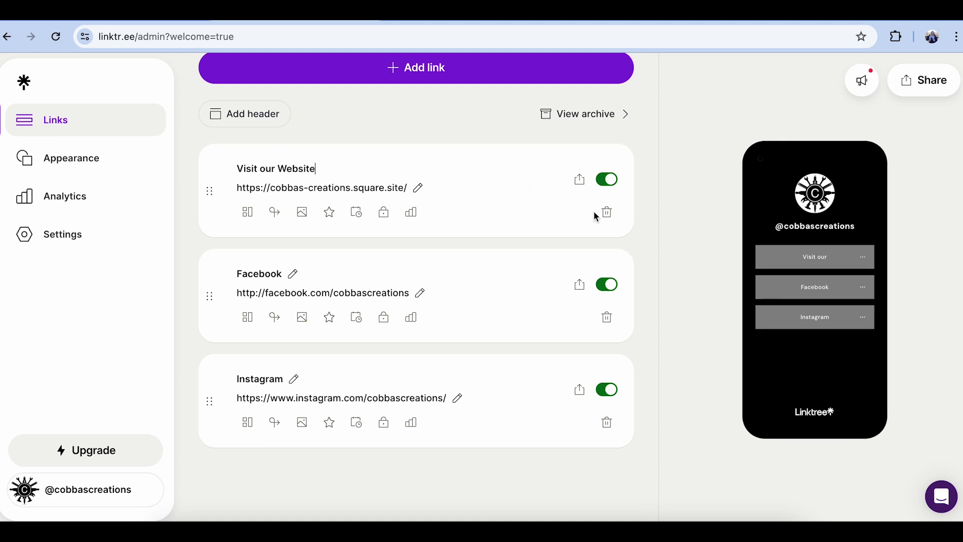
pyautogui.click(185, 231)
pyautogui.scroll(3, 185, 230)
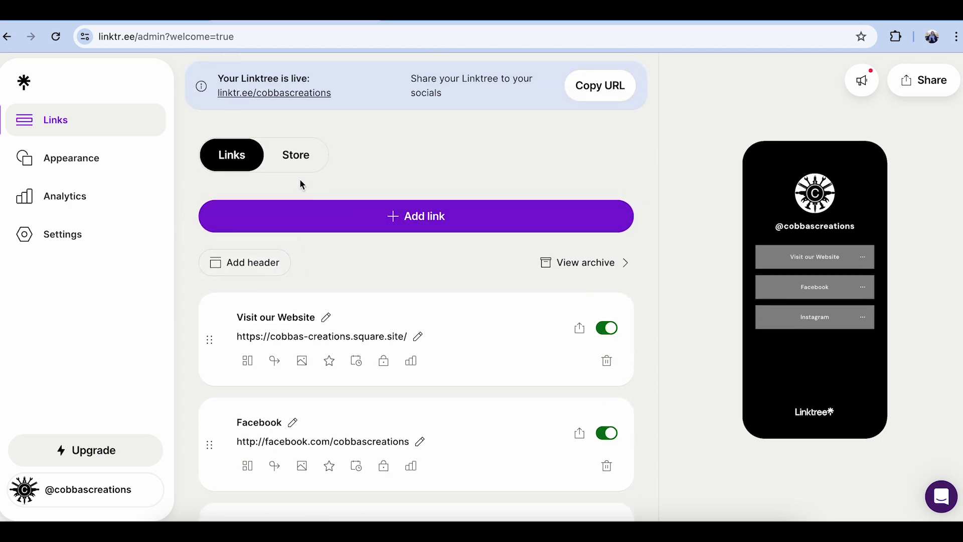
# - Look through the Appearance themes unchanged, then view Lifetime Analytics
pyautogui.click(126, 169)
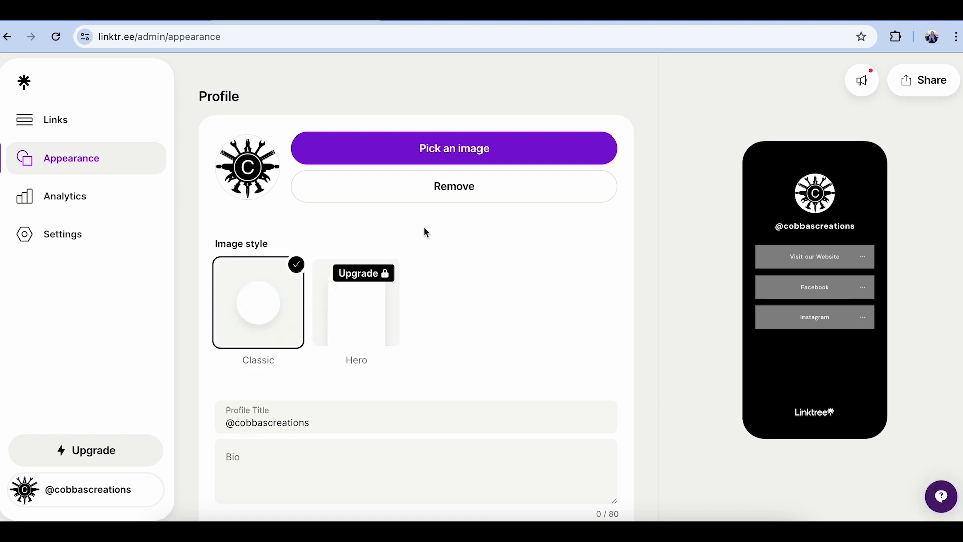
pyautogui.scroll(-5, 424, 277)
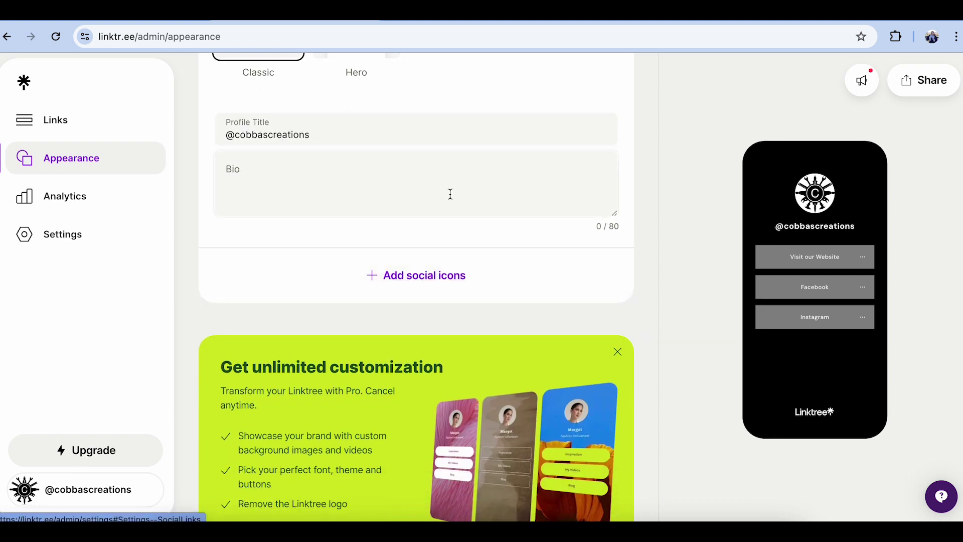
pyautogui.scroll(-2, 446, 204)
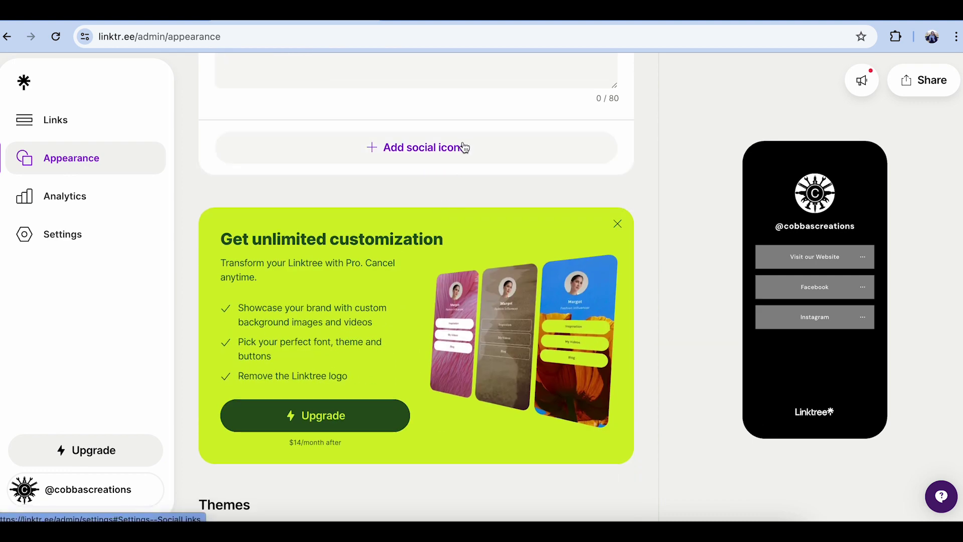
pyautogui.scroll(-6, 464, 148)
pyautogui.scroll(-13, 462, 145)
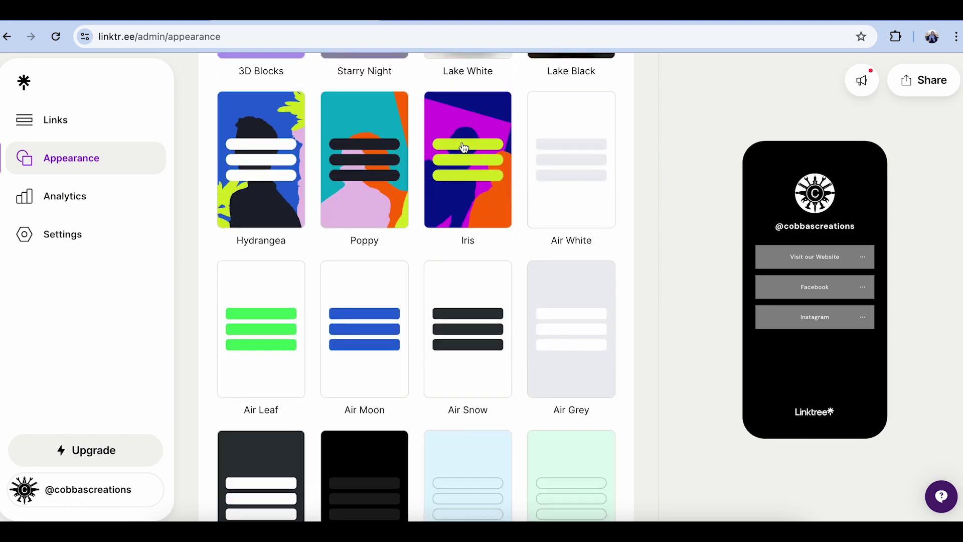
pyautogui.scroll(-9, 464, 147)
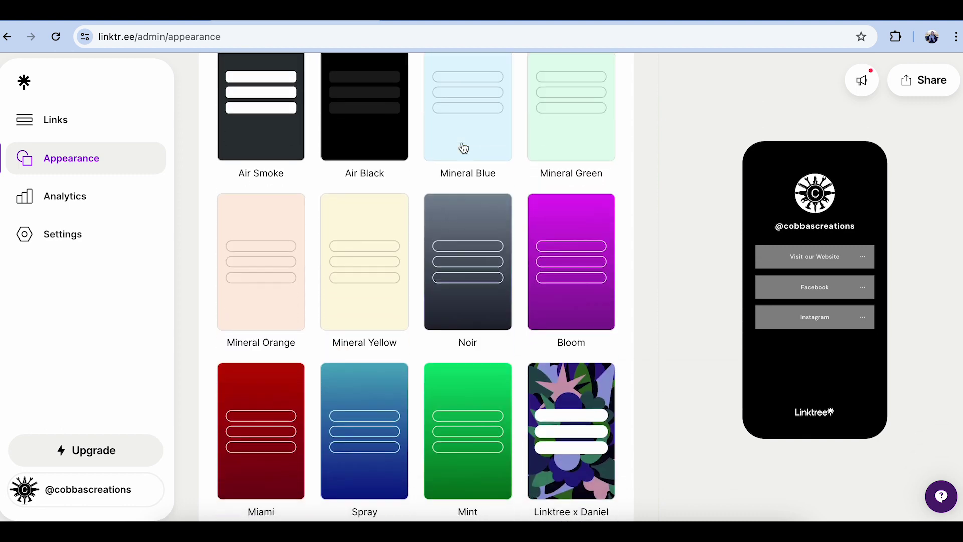
pyautogui.scroll(-6, 464, 146)
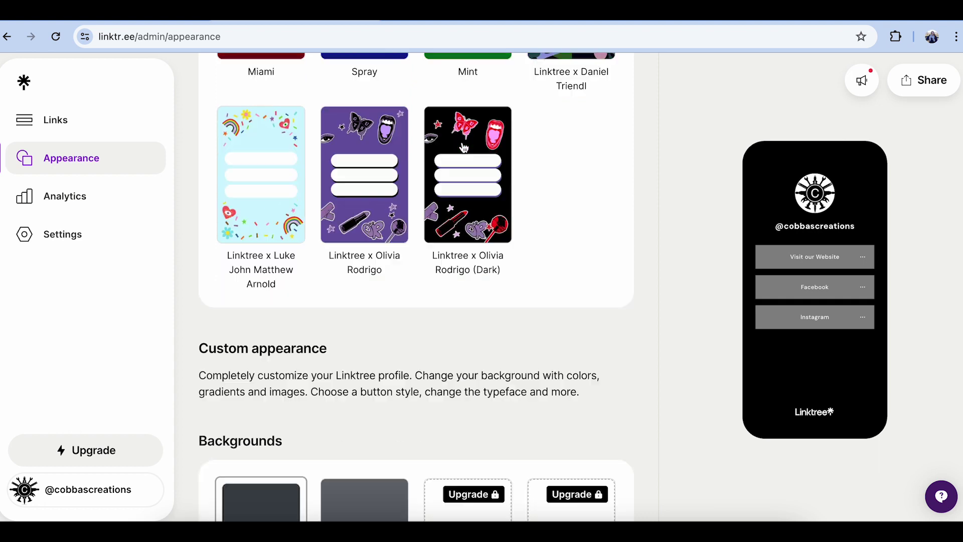
pyautogui.click(65, 196)
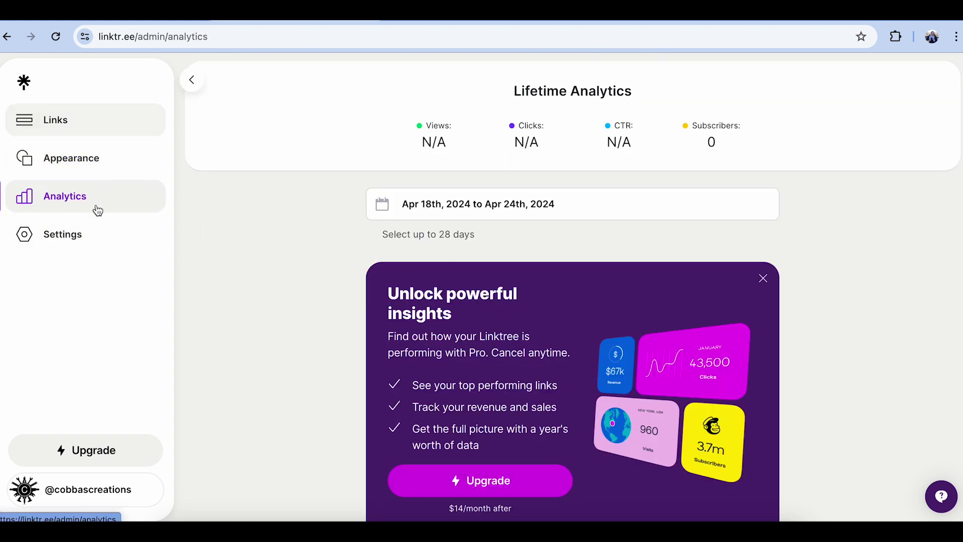
# - Copy the page URL linktr.ee/cobbascreations from the Share panel
pyautogui.click(122, 122)
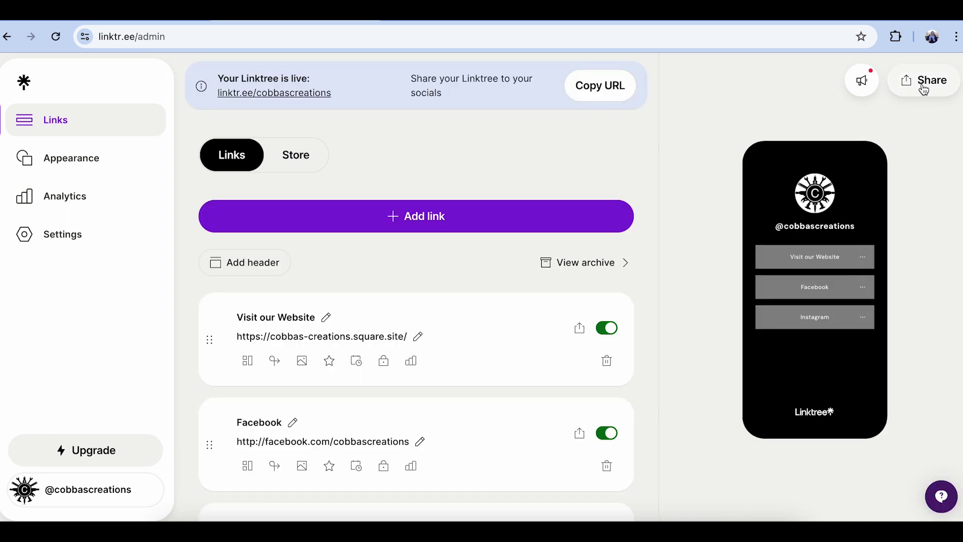
pyautogui.click(924, 85)
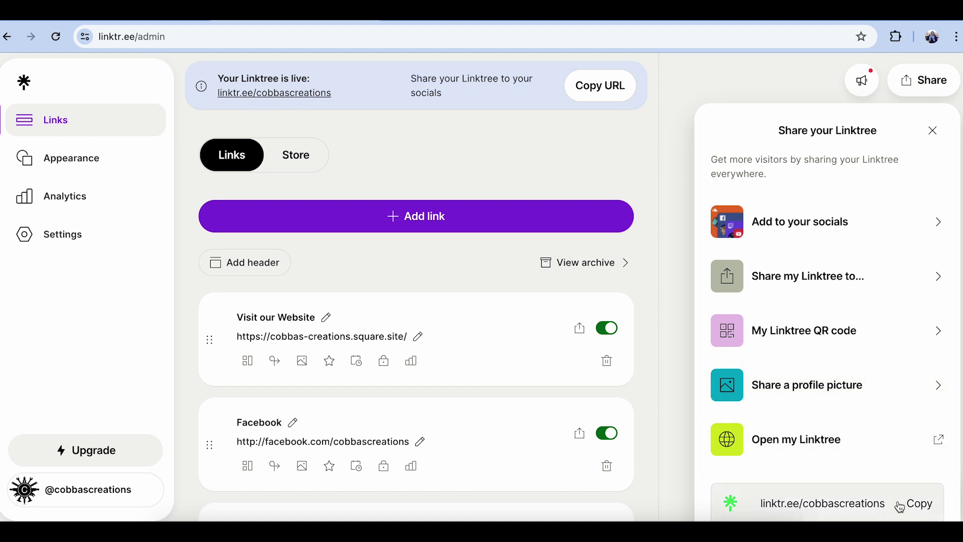
pyautogui.click(922, 507)
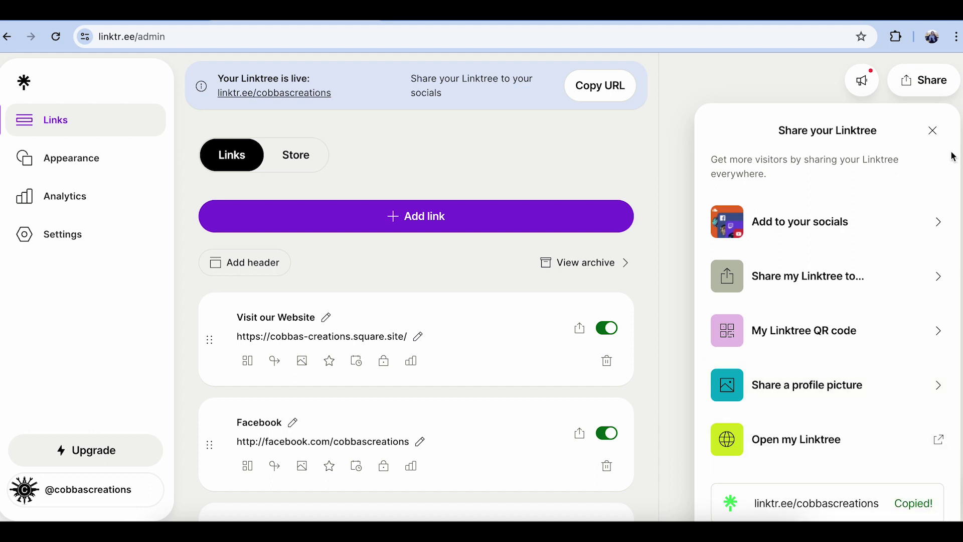
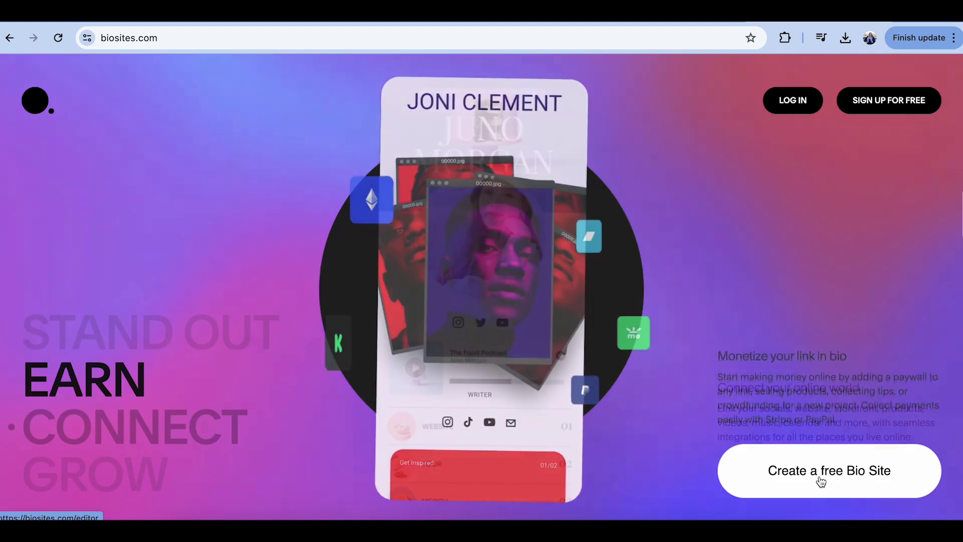
# - Claim the bio.site/willowandpinestudios username through the free sign-up
pyautogui.scroll(-3, 819, 479)
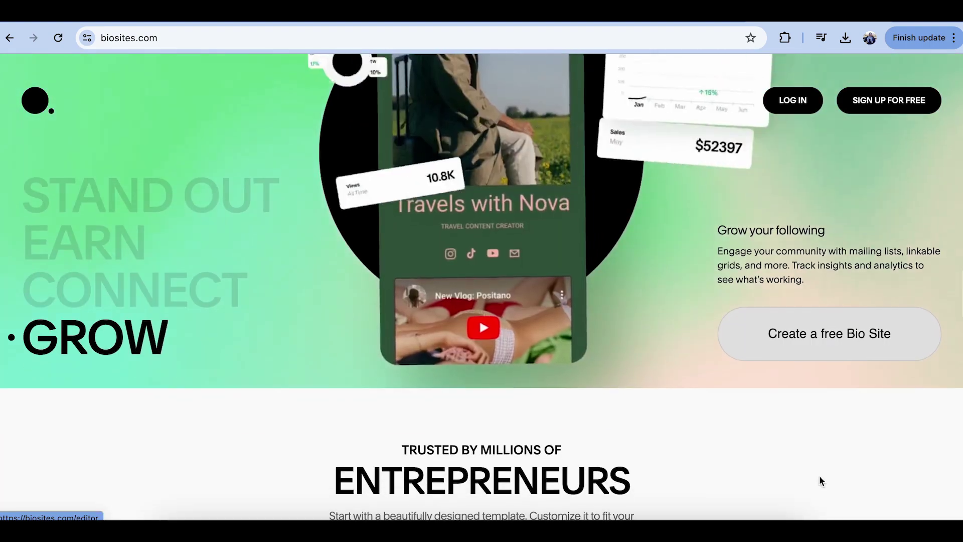
pyautogui.scroll(3, 819, 479)
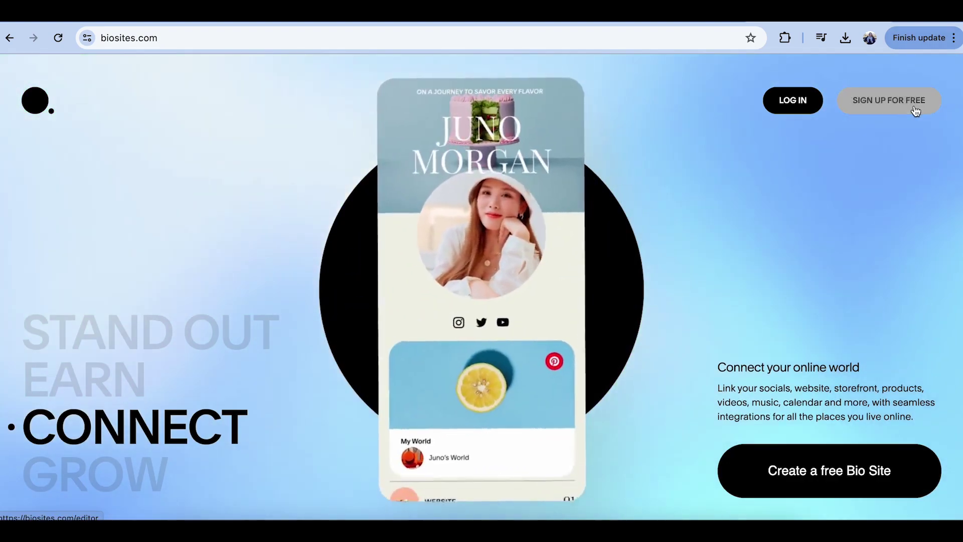
pyautogui.click(915, 109)
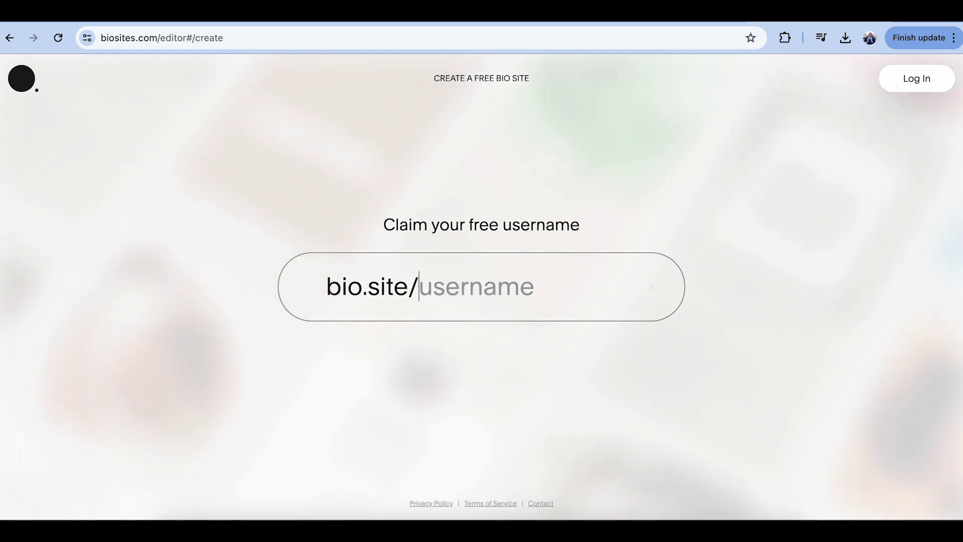
pyautogui.write('willowandpines')
pyautogui.write('tudios')
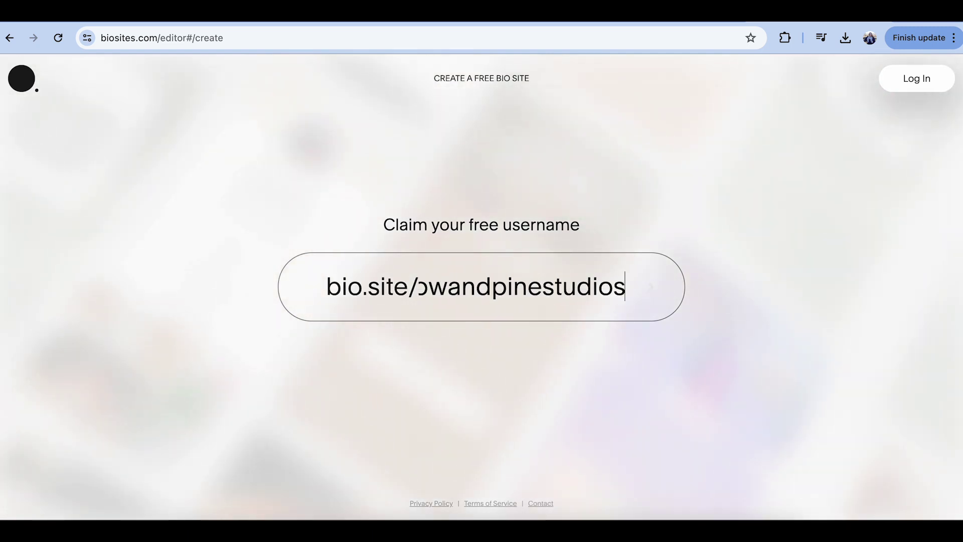
pyautogui.click(648, 287)
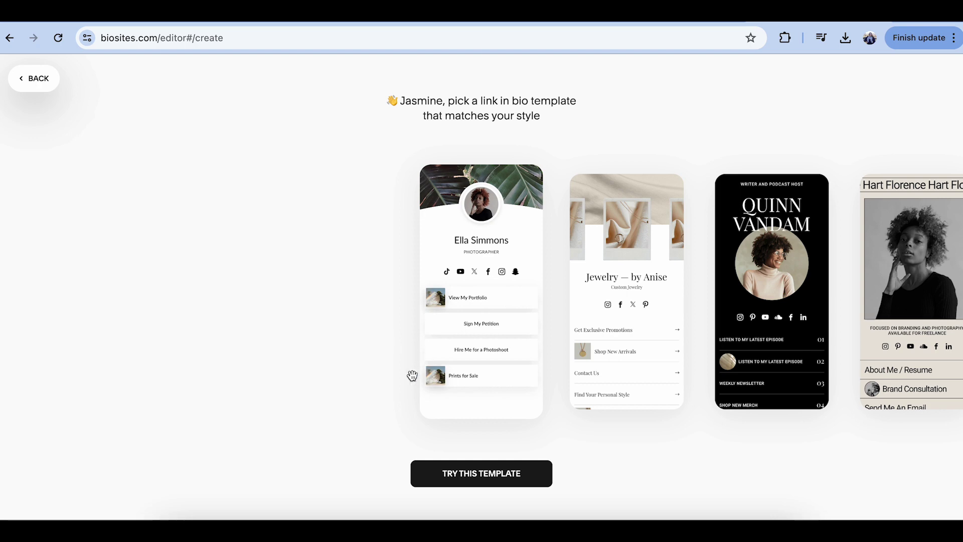
# - Browse the template carousel to bring the Jewelry — by Anise template into view
pyautogui.hscroll(5, 652, 301)
pyautogui.hscroll(10, 651, 302)
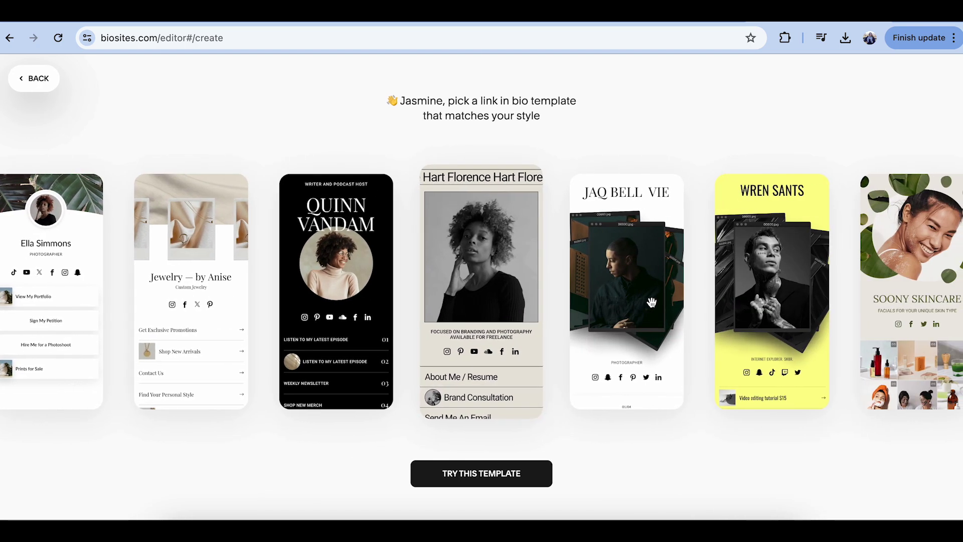
pyautogui.hscroll(6, 651, 302)
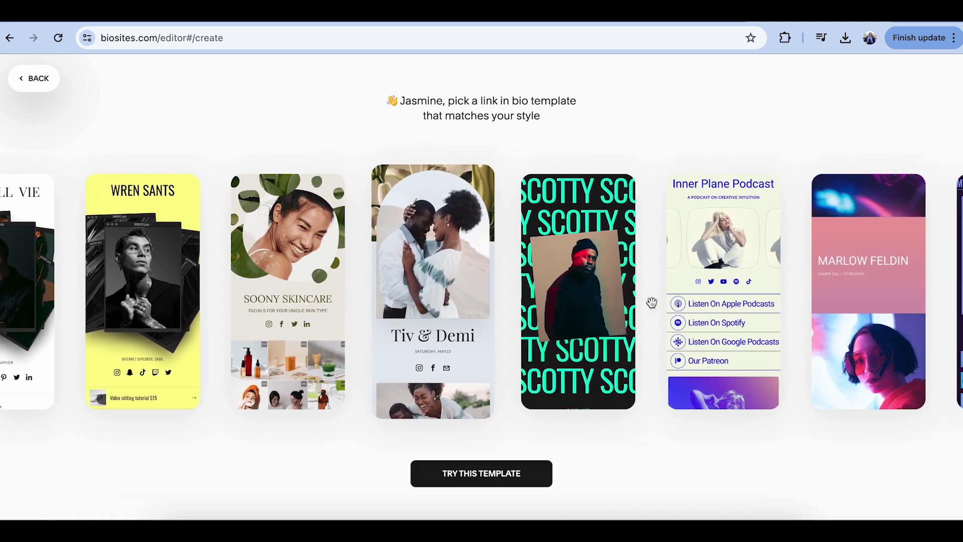
pyautogui.hscroll(2, 651, 302)
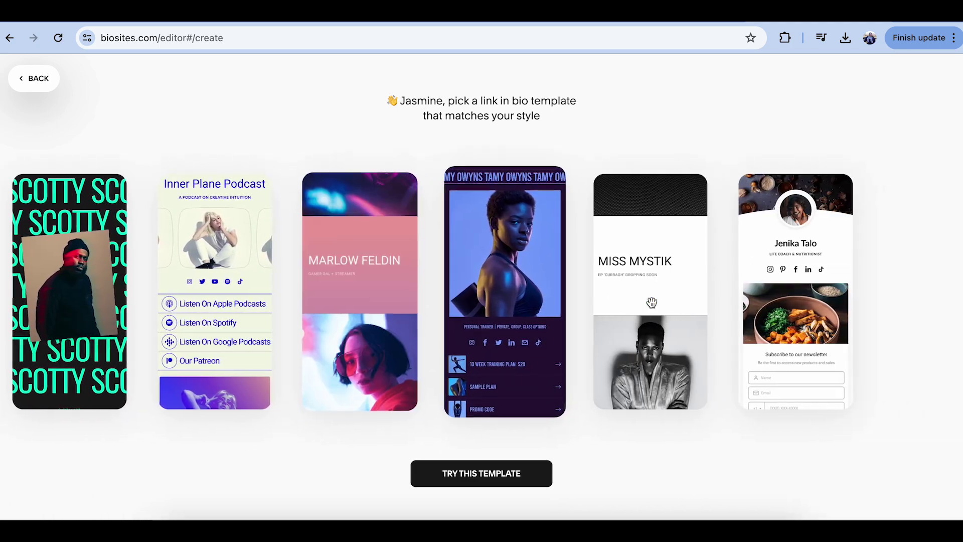
pyautogui.hscroll(-10, 651, 301)
pyautogui.hscroll(-8, 652, 302)
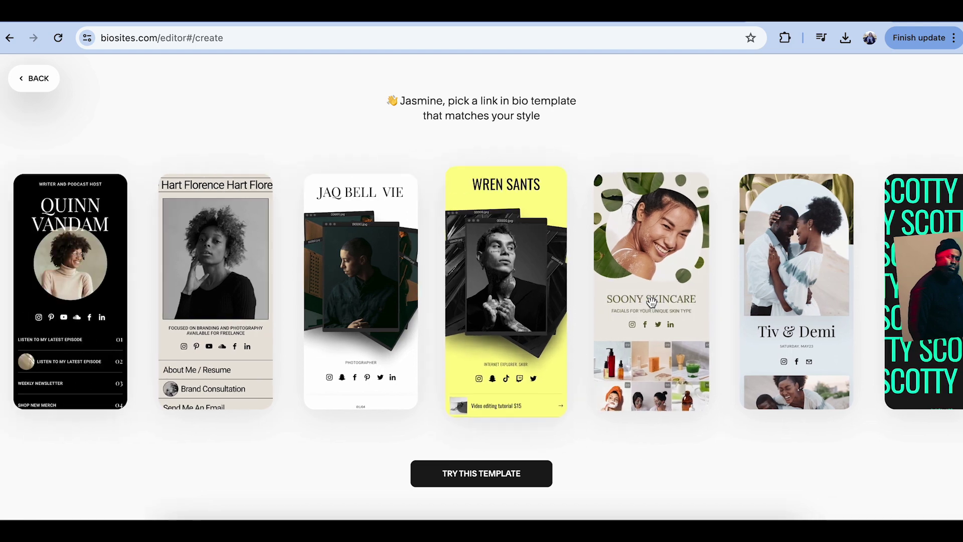
pyautogui.scroll(-3, 494, 350)
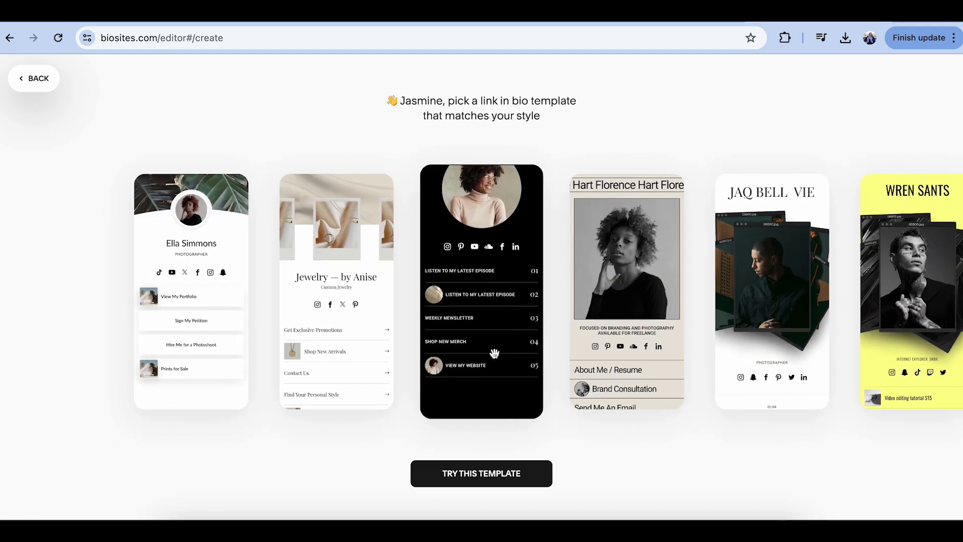
pyautogui.hscroll(-2, 494, 353)
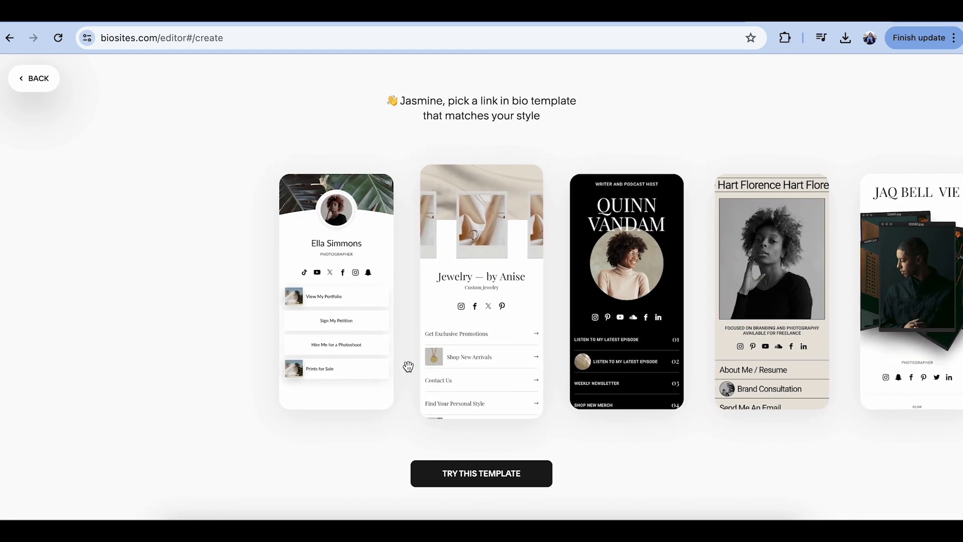
# - Start from the Jewelry — by Anise template and name the profile Willow and Pine Studios
pyautogui.click(496, 470)
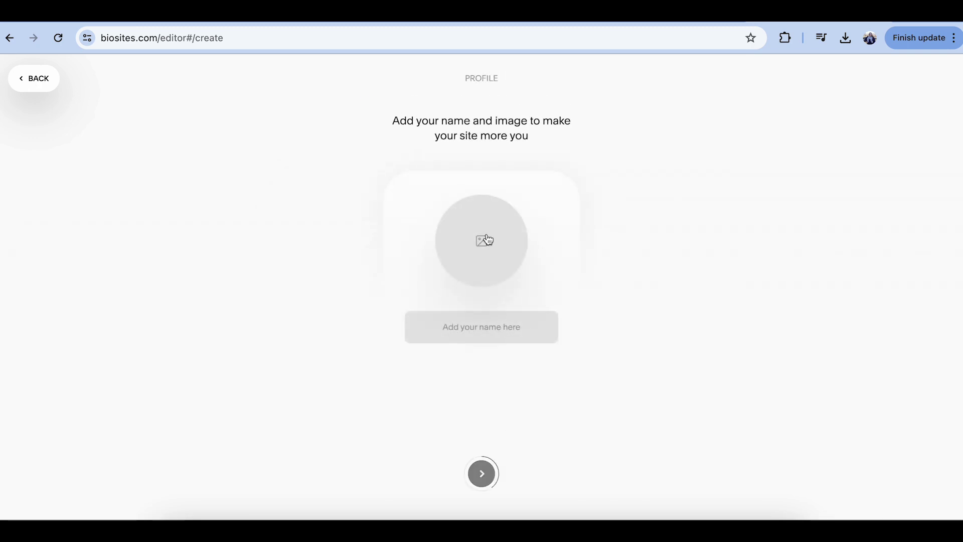
pyautogui.write('Willow and Pine Studios')
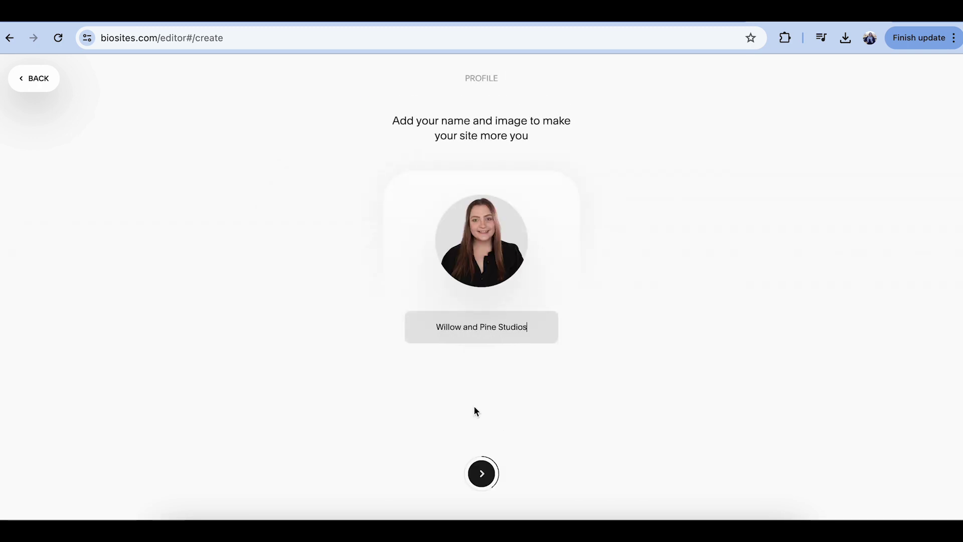
pyautogui.press('Return')
# - Enter the studio's Instagram and TikTok handles in the socials fields
pyautogui.click(470, 202)
pyautogui.write('willowandpinestudios')
pyautogui.press('Tab')
pyautogui.write('@willowandpinestruddios')
pyautogui.click(394, 192)
# - Prefix the Instagram handle with @ and replace the X field with a Facebook handle
pyautogui.write('@')
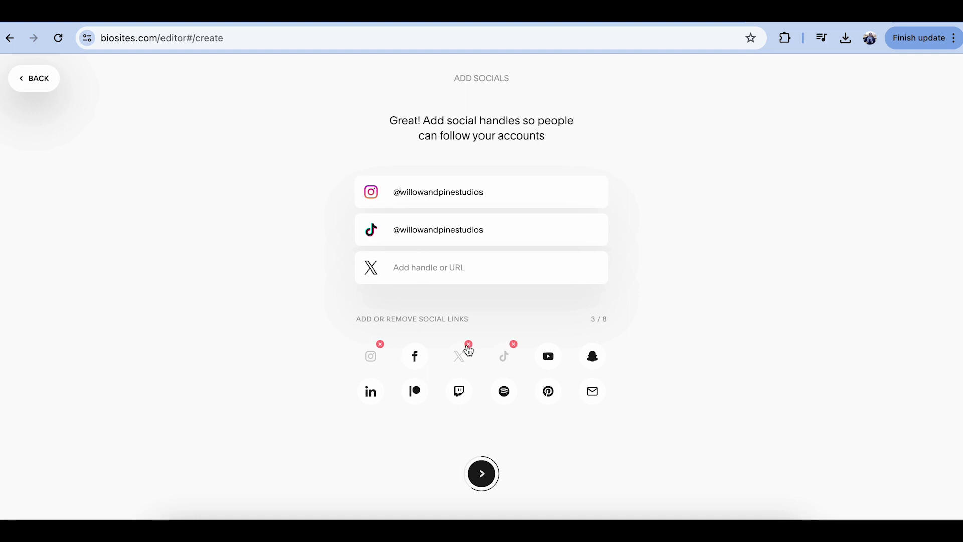
pyautogui.click(469, 345)
pyautogui.click(422, 321)
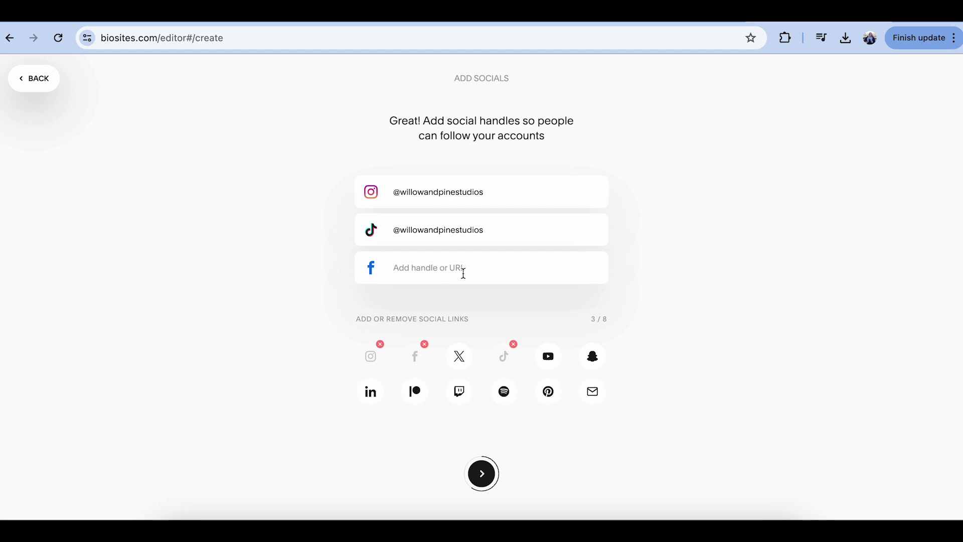
pyautogui.write('fa')
pyautogui.write('studios')
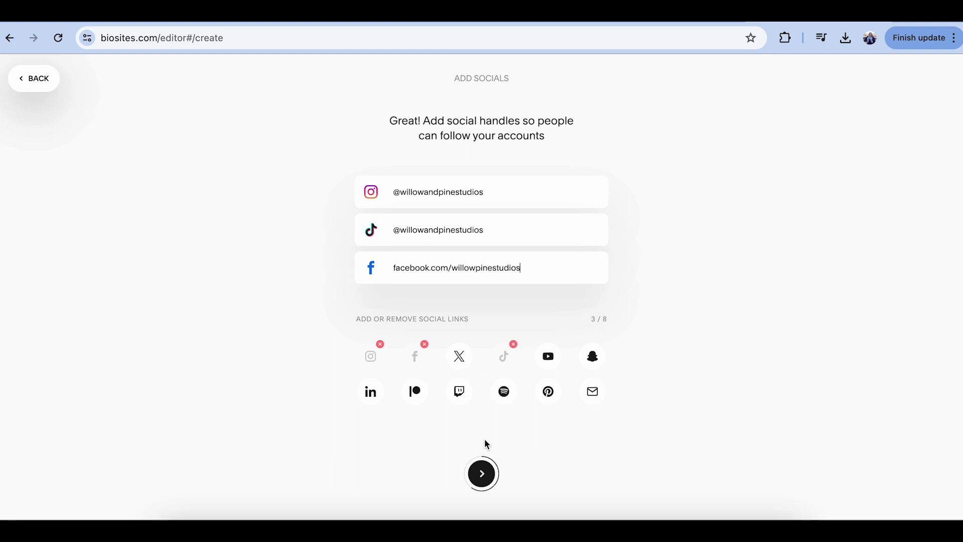
# - Add the YouTube channel address and the studio's contact e-mail, then continue to links
pyautogui.click(550, 357)
pyautogui.hotkey('ctrl', 'v')
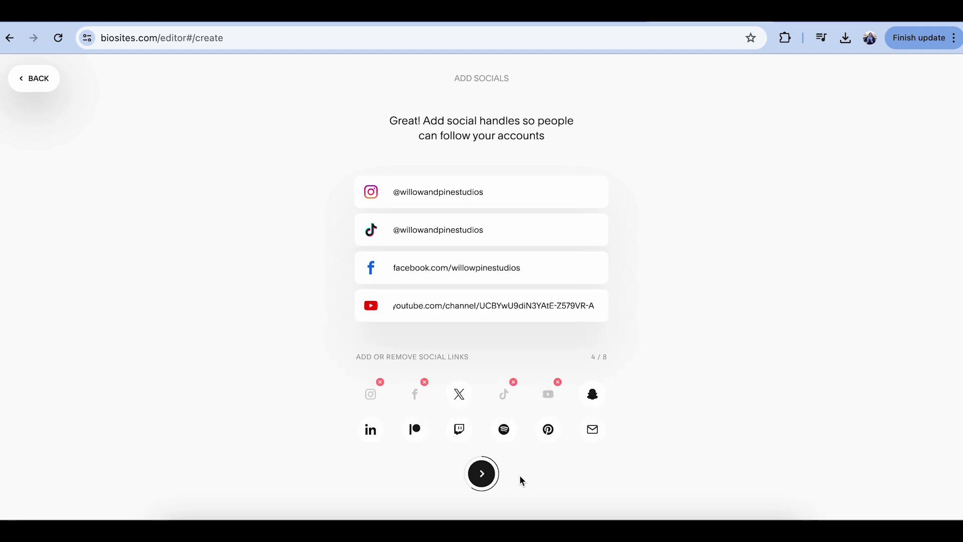
pyautogui.click(592, 428)
pyautogui.click(479, 493)
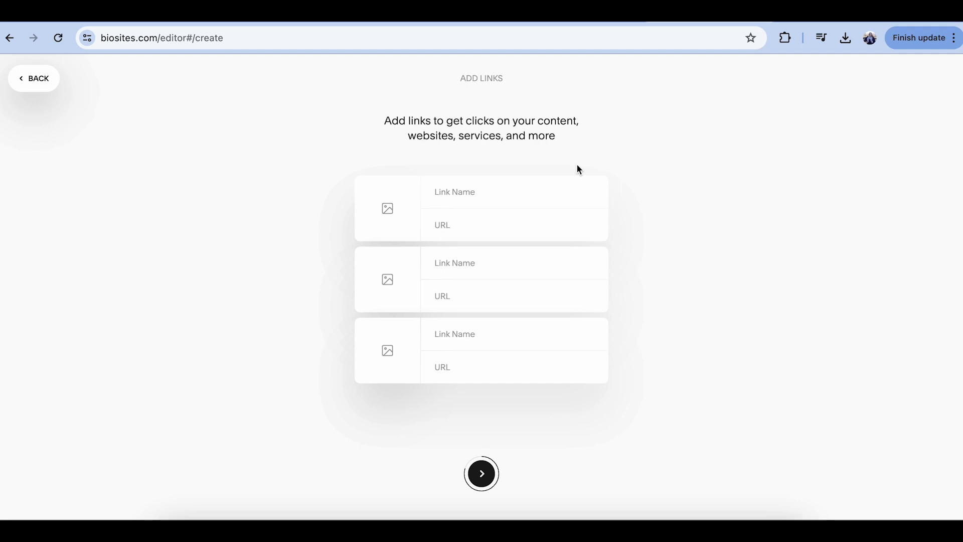
# - Add the first link, 'VIP Access my Knowledge', with its pasted web address
pyautogui.click(490, 187)
pyautogui.write('V')
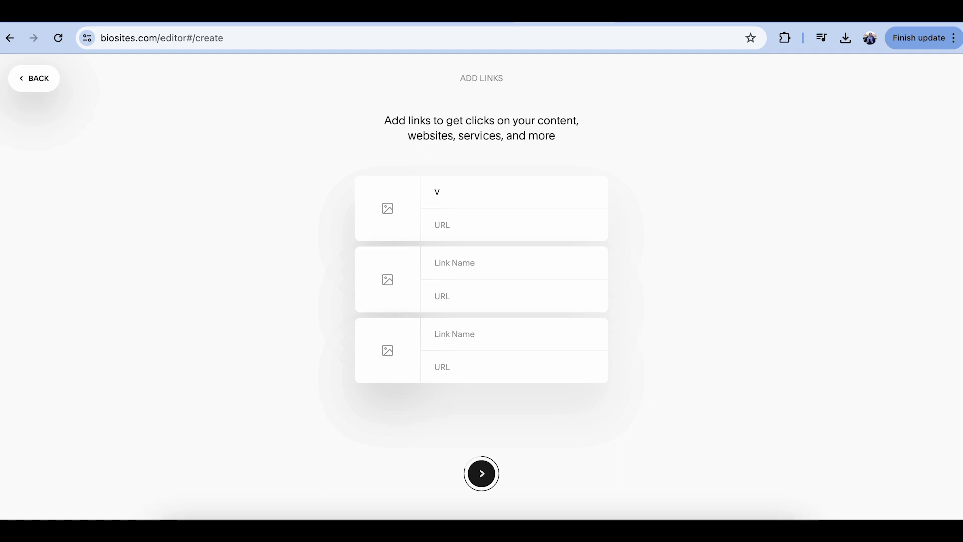
pyautogui.write('IP Access my Knowledge')
pyautogui.click(490, 230)
pyautogui.hotkey('ctrl', 'v')
pyautogui.press('Tab')
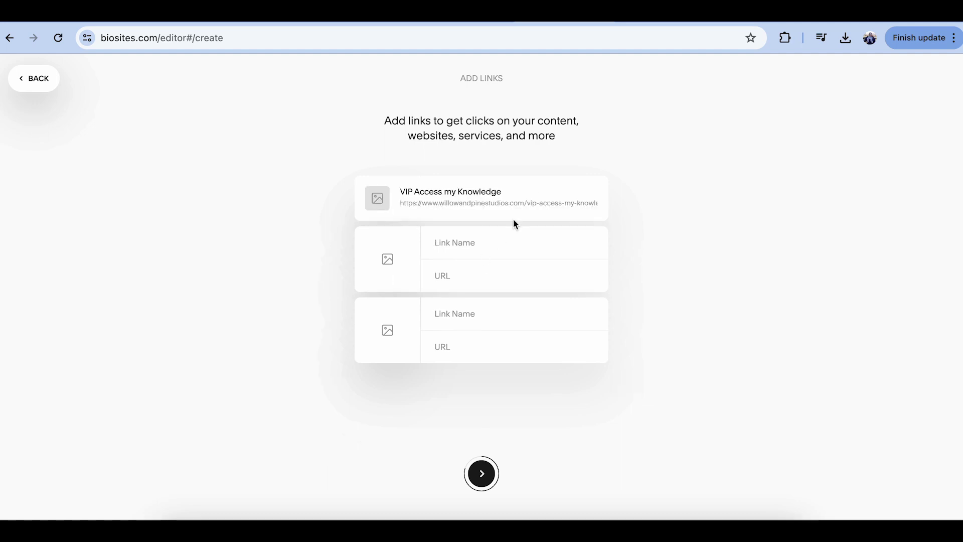
# - Add the Biz Connect June link with its URL and thumbnail, then publish the site
pyautogui.write('Biz Connect June')
pyautogui.click(520, 280)
pyautogui.write('https://www.willowandpinestudios.com/biz-connect')
pyautogui.click(385, 271)
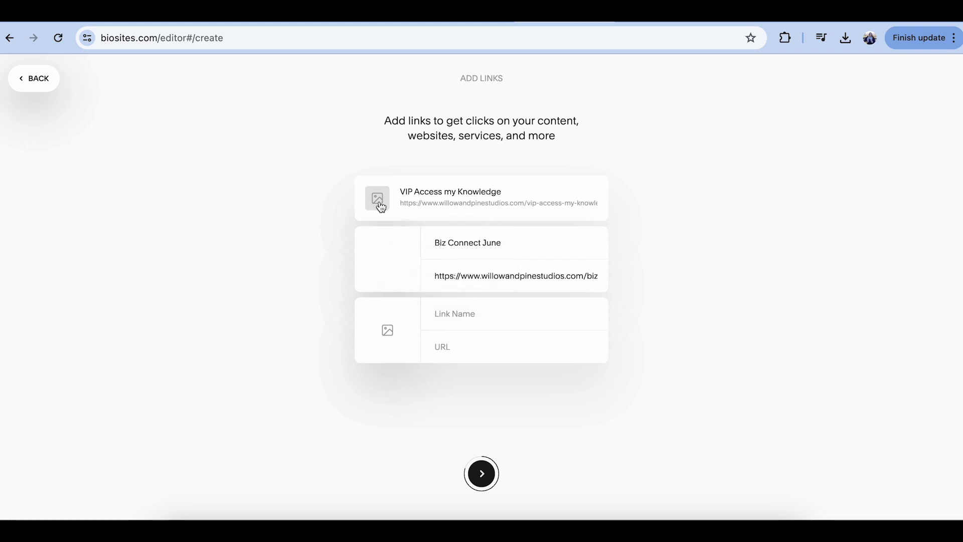
pyautogui.click(406, 199)
pyautogui.click(458, 477)
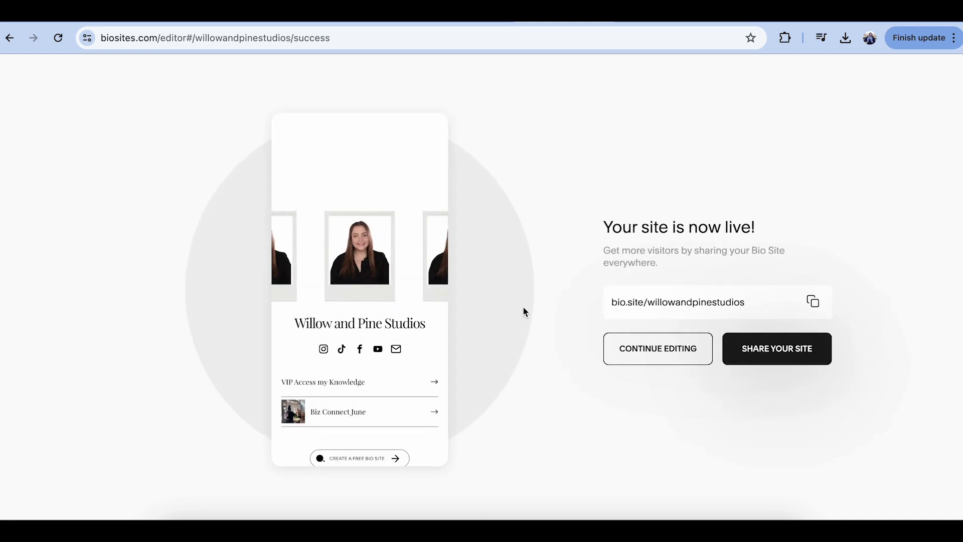
# - Add a wide cover image to the live profile and remove the profile photo
pyautogui.click(652, 356)
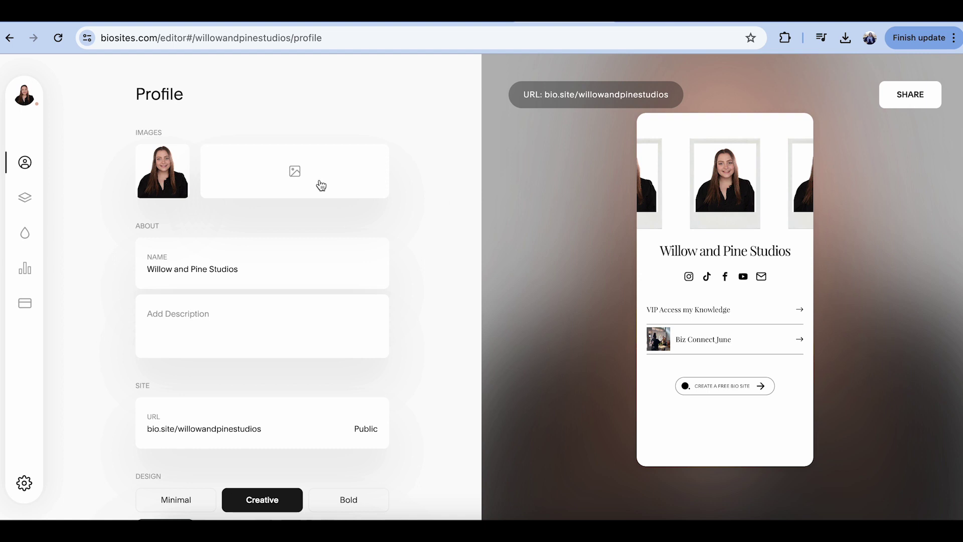
pyautogui.click(249, 185)
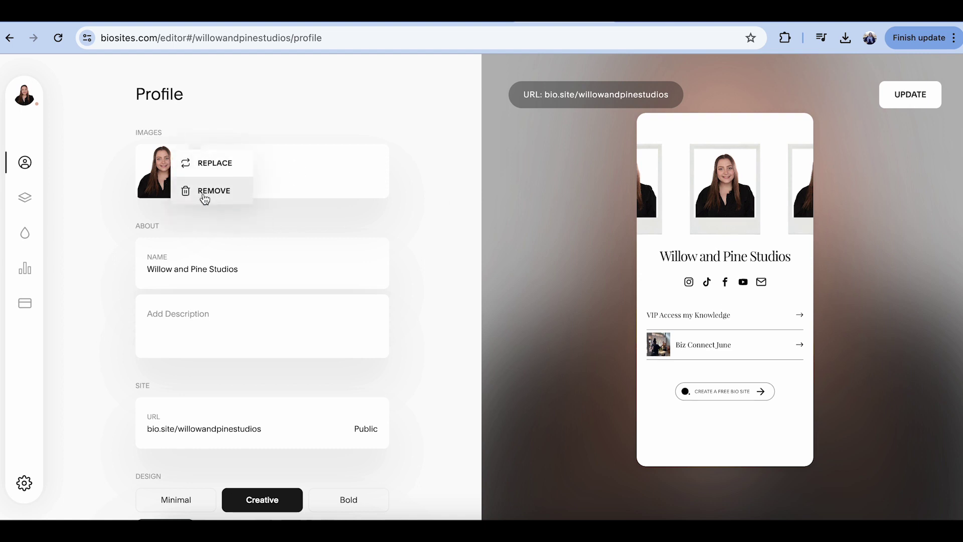
pyautogui.click(204, 195)
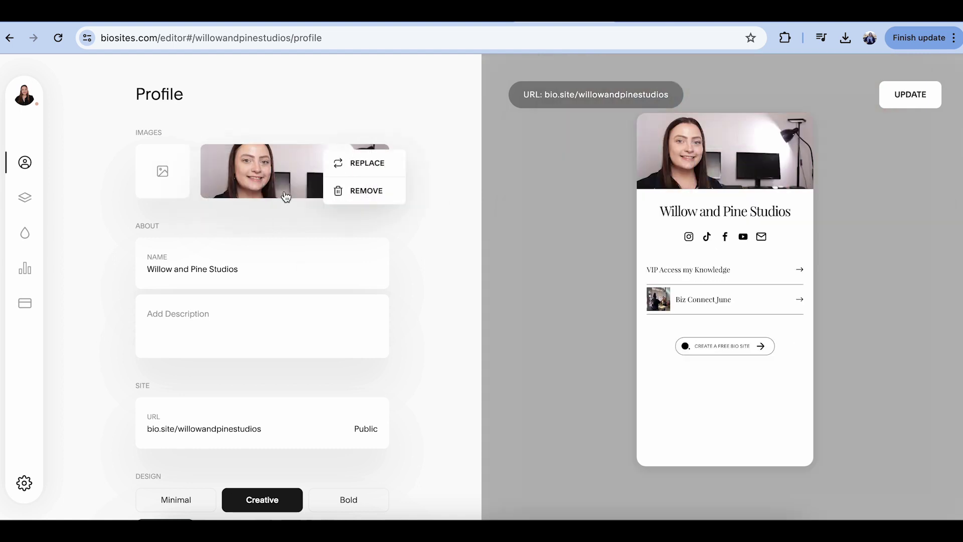
# - Switch the profile design to the fourth Minimal layout, then go to the Links section
pyautogui.scroll(-3, 243, 321)
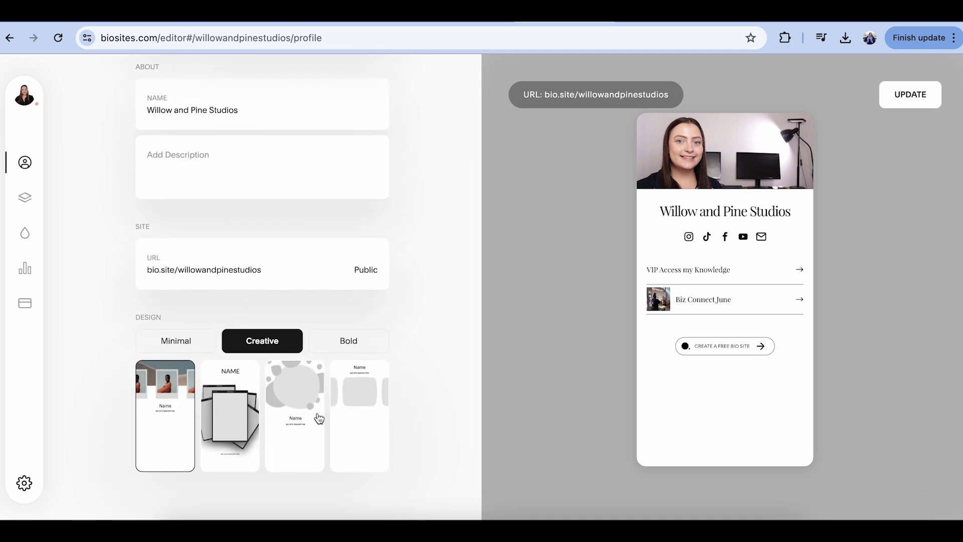
pyautogui.click(357, 351)
pyautogui.click(201, 343)
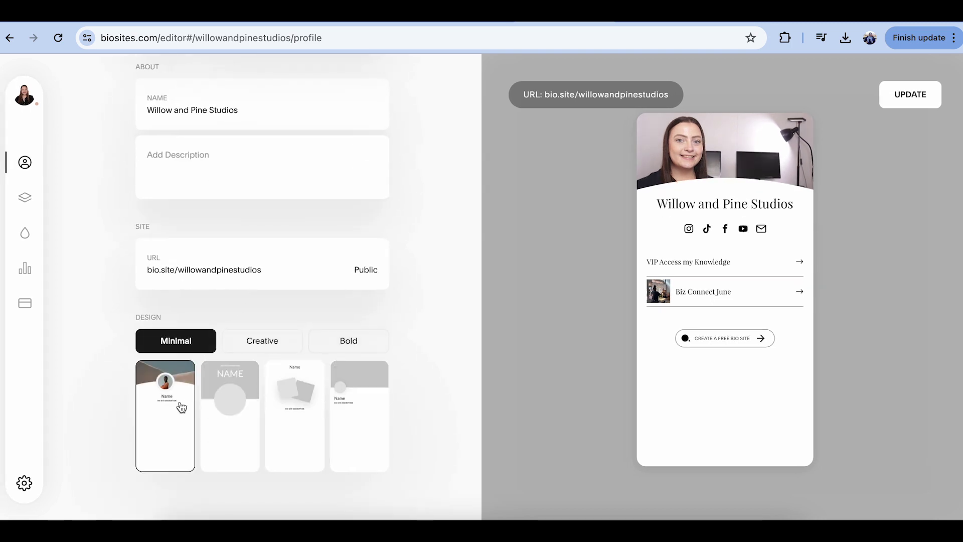
pyautogui.scroll(3, 457, 225)
pyautogui.scroll(-3, 228, 345)
pyautogui.scroll(-1, 227, 345)
pyautogui.click(243, 398)
pyautogui.click(379, 410)
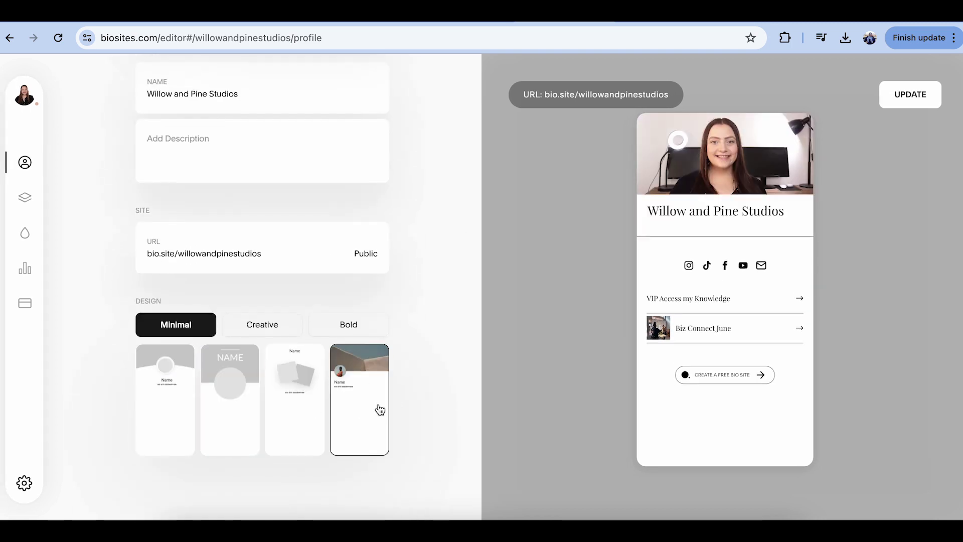
pyautogui.scroll(3, 398, 302)
pyautogui.click(25, 197)
pyautogui.click(193, 189)
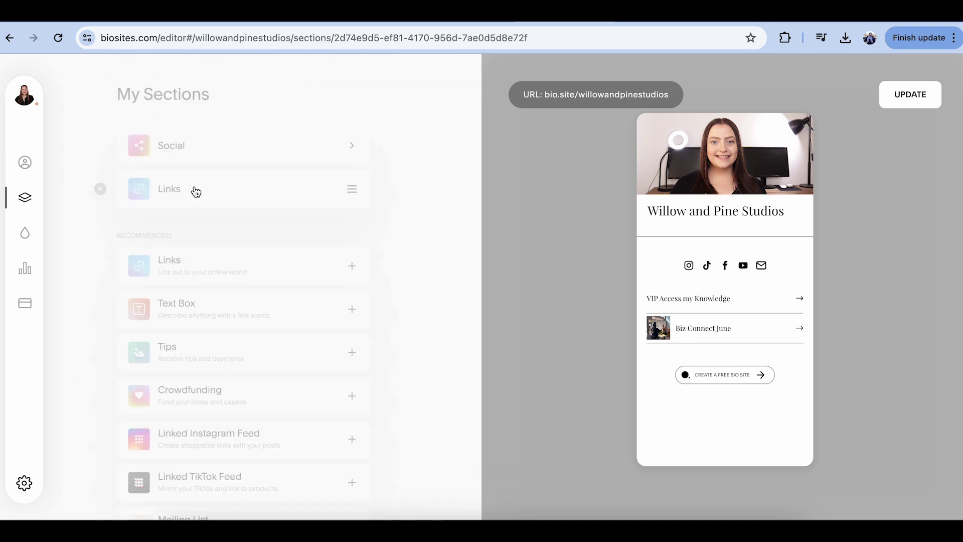
# - Name the empty link 'Watch our latest videos' and add a new 'COntent Content Power Hour' link
pyautogui.click(194, 256)
pyautogui.write('Watch our l')
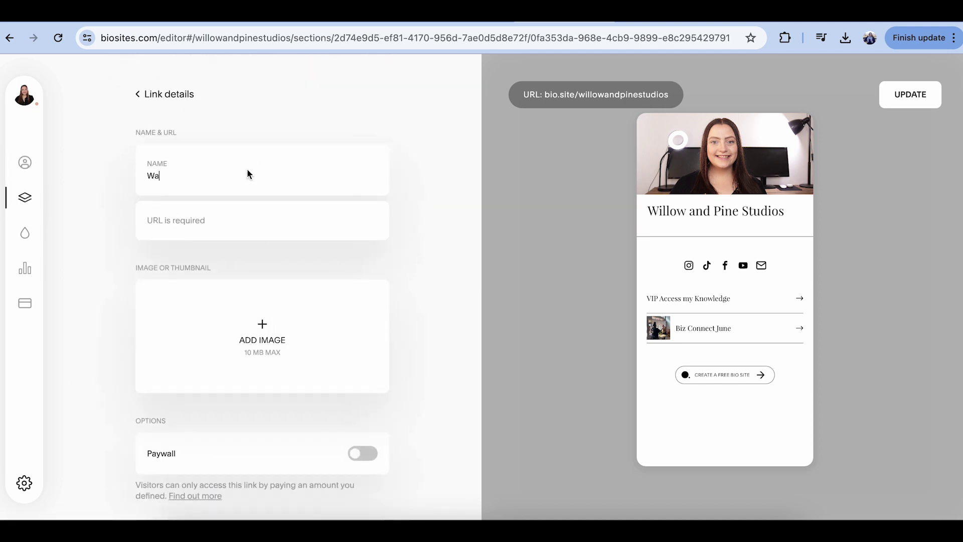
pyautogui.write('atest videos')
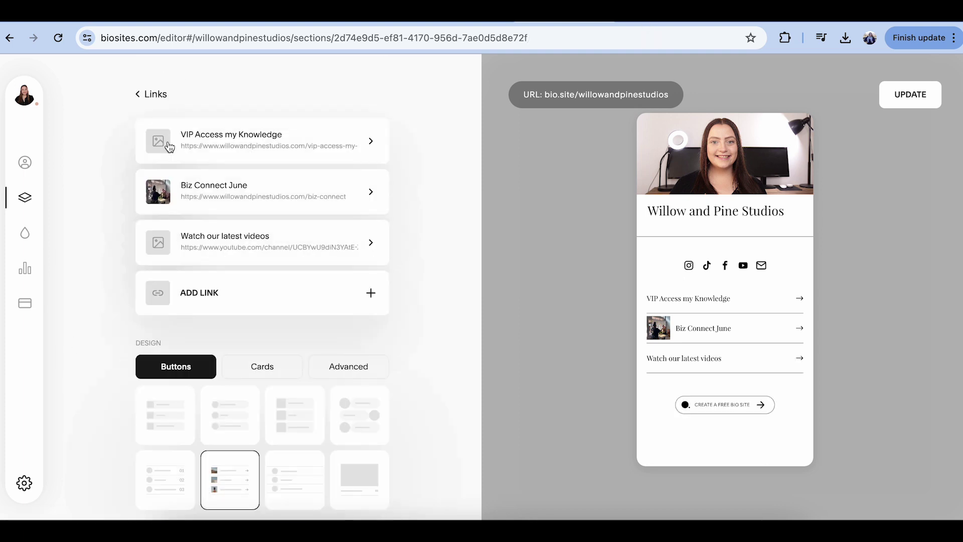
pyautogui.click(207, 298)
pyautogui.click(273, 166)
pyautogui.write('COn')
pyautogui.write('tent Content Pow')
pyautogui.write('er Hour')
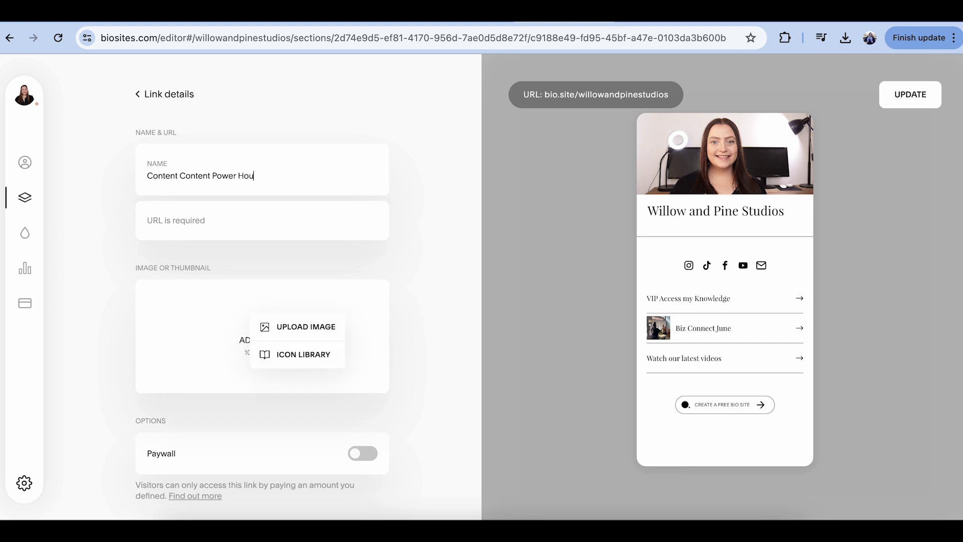
# - Turn on the Power Hour link's paywall and look at the payment provider options
pyautogui.click(364, 455)
pyautogui.click(293, 302)
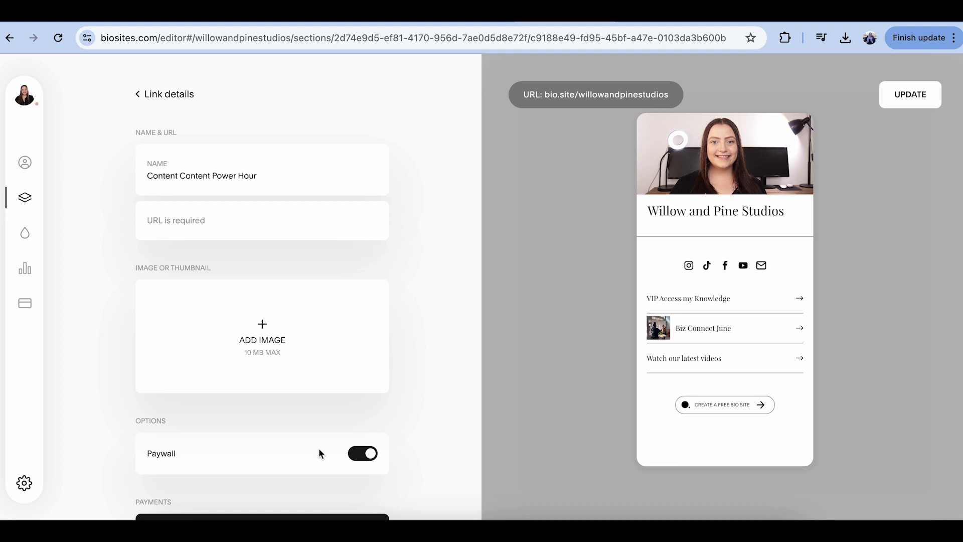
pyautogui.scroll(-4, 364, 460)
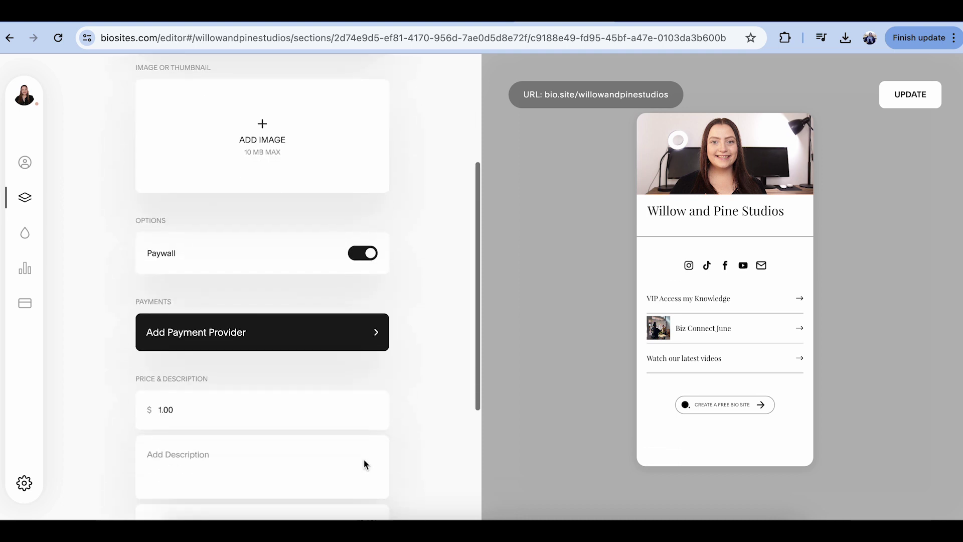
pyautogui.click(328, 324)
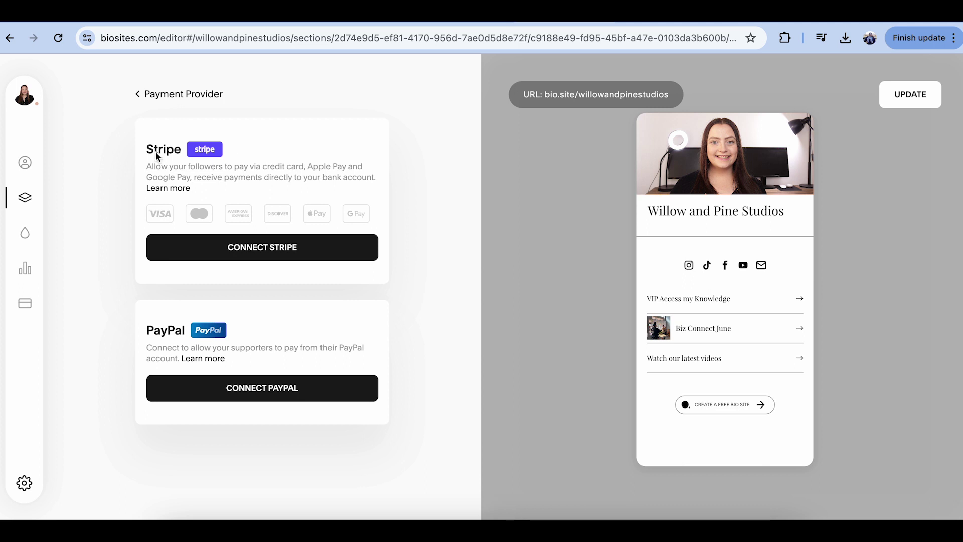
pyautogui.click(148, 106)
# - Turn the paywall back off, confirm its removal, and return to the links list
pyautogui.scroll(-5, 230, 469)
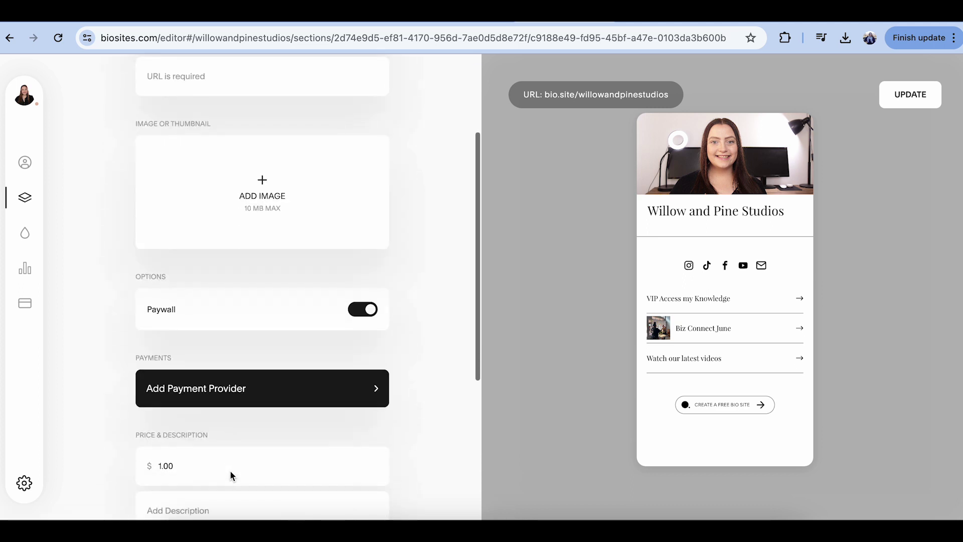
pyautogui.scroll(-3, 233, 391)
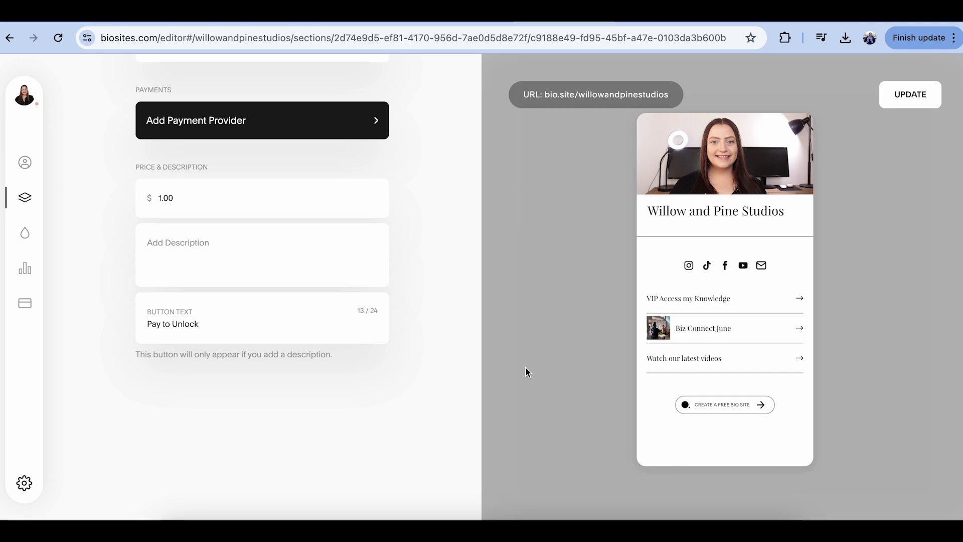
pyautogui.scroll(9, 445, 361)
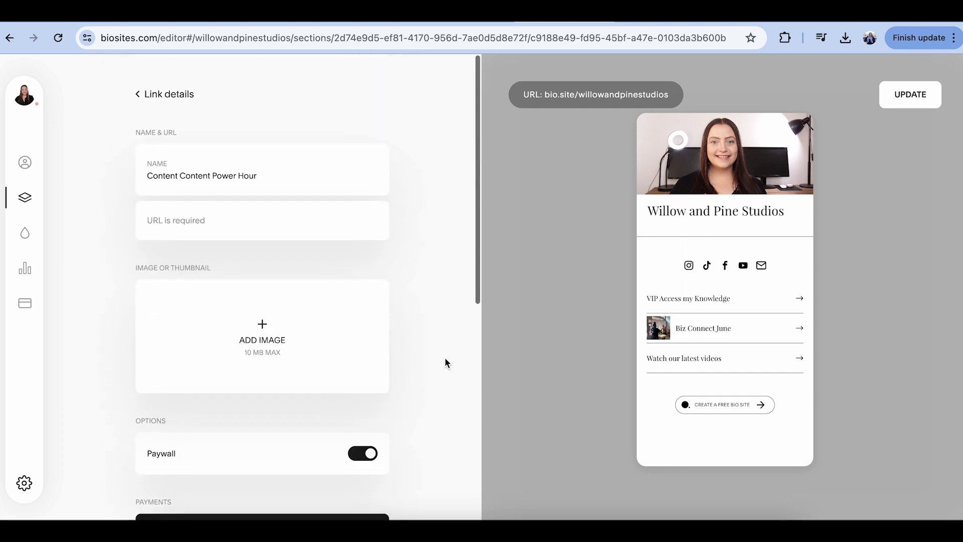
pyautogui.scroll(-2, 444, 357)
pyautogui.scroll(-1, 416, 361)
pyautogui.click(371, 304)
pyautogui.click(515, 335)
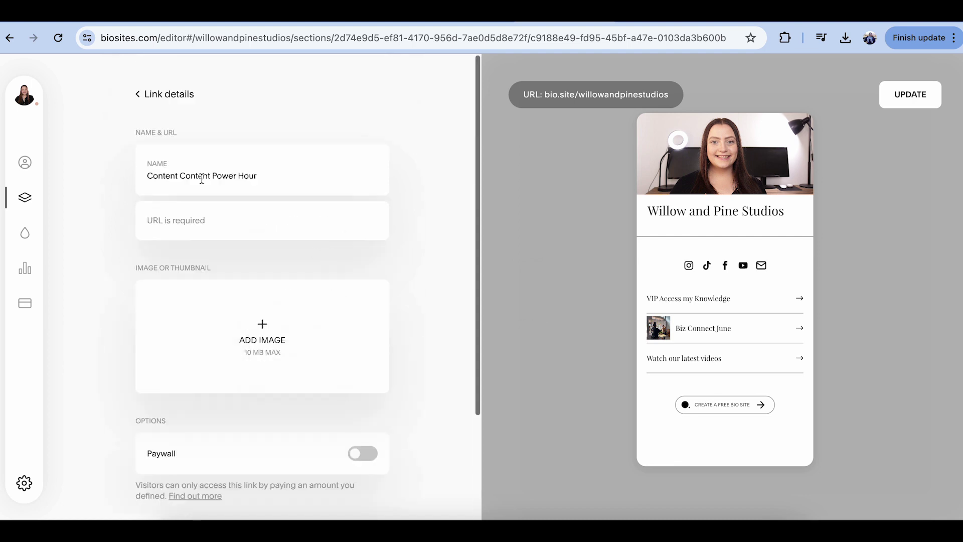
pyautogui.click(175, 106)
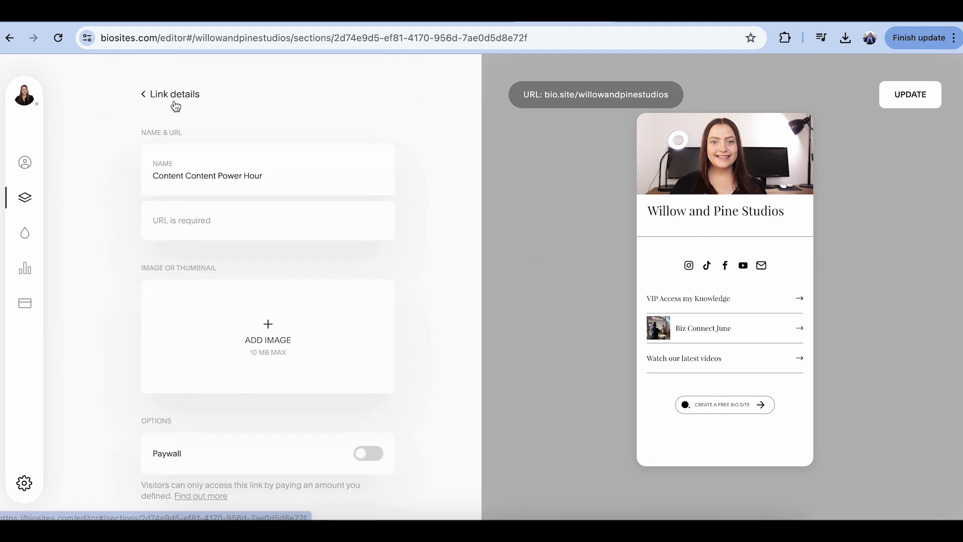
# - Set the page font to Roboto after briefly previewing Comfortaa
pyautogui.click(26, 240)
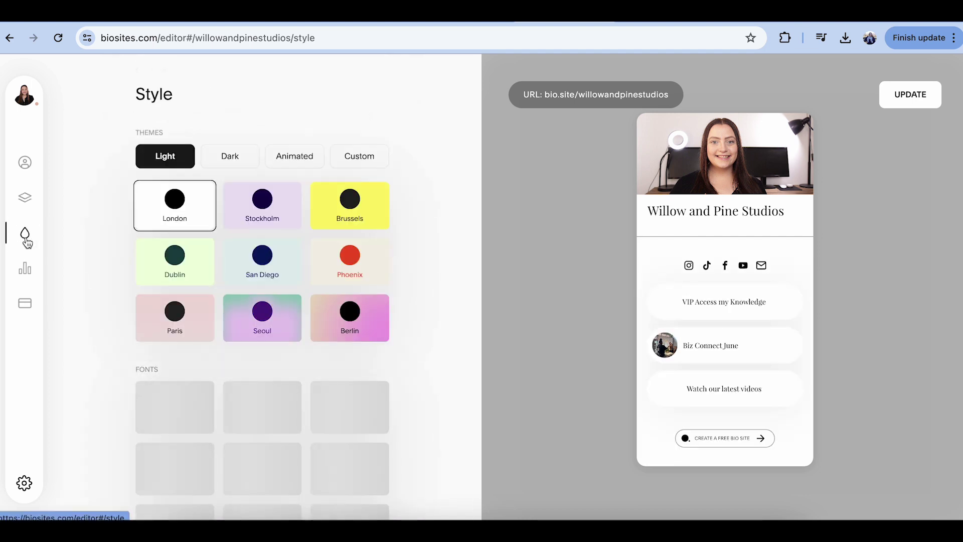
pyautogui.scroll(-2, 227, 258)
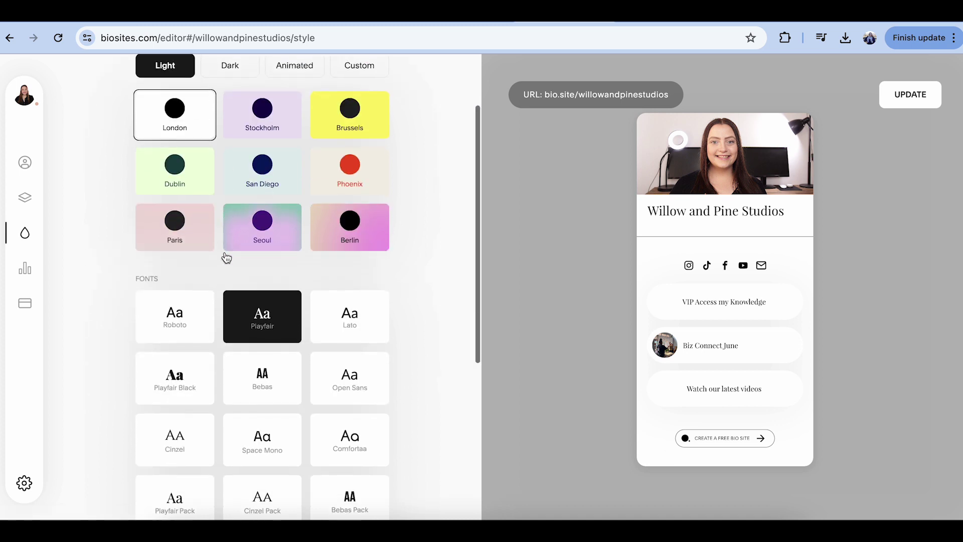
pyautogui.click(186, 331)
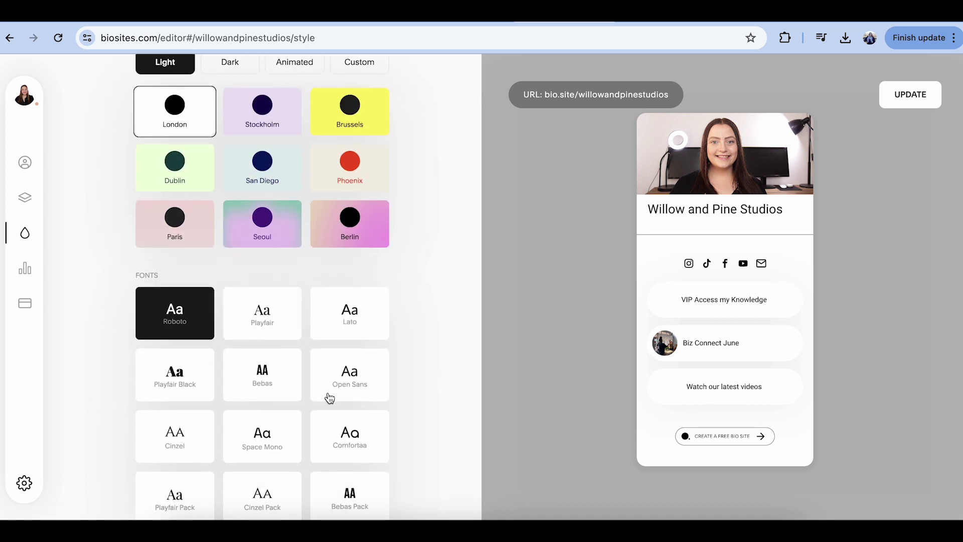
pyautogui.click(336, 429)
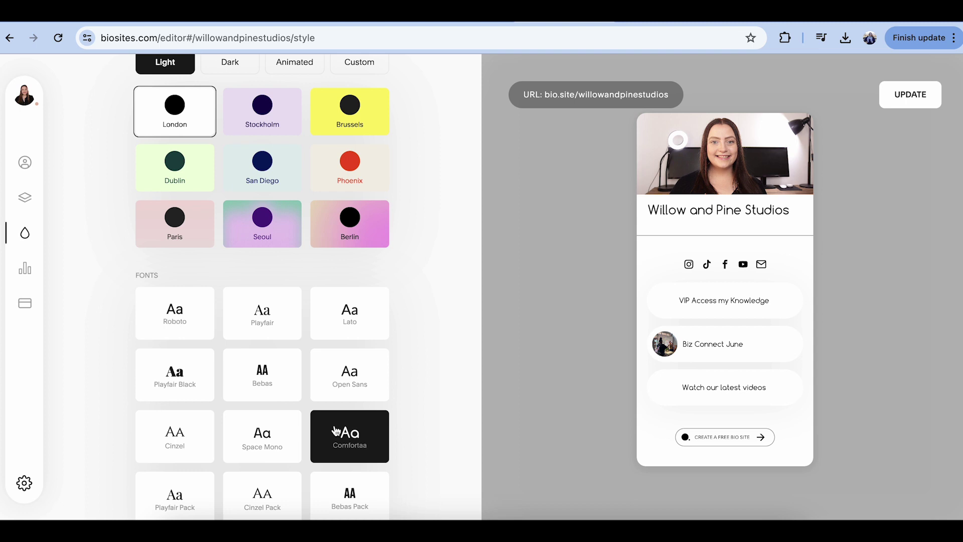
pyautogui.click(203, 297)
# - Browse the Dark and Animated themes and bring up the Custom colour options
pyautogui.scroll(2, 204, 296)
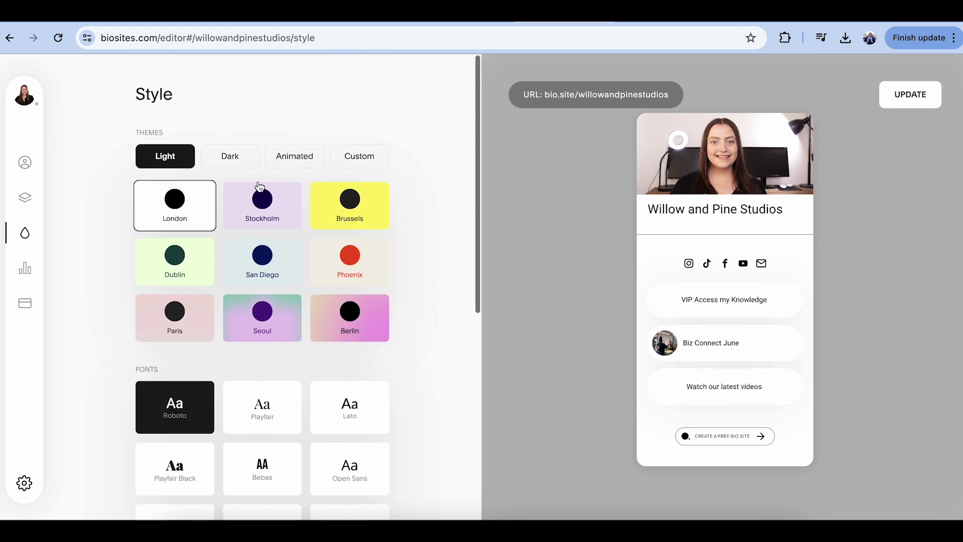
pyautogui.click(227, 156)
pyautogui.click(296, 160)
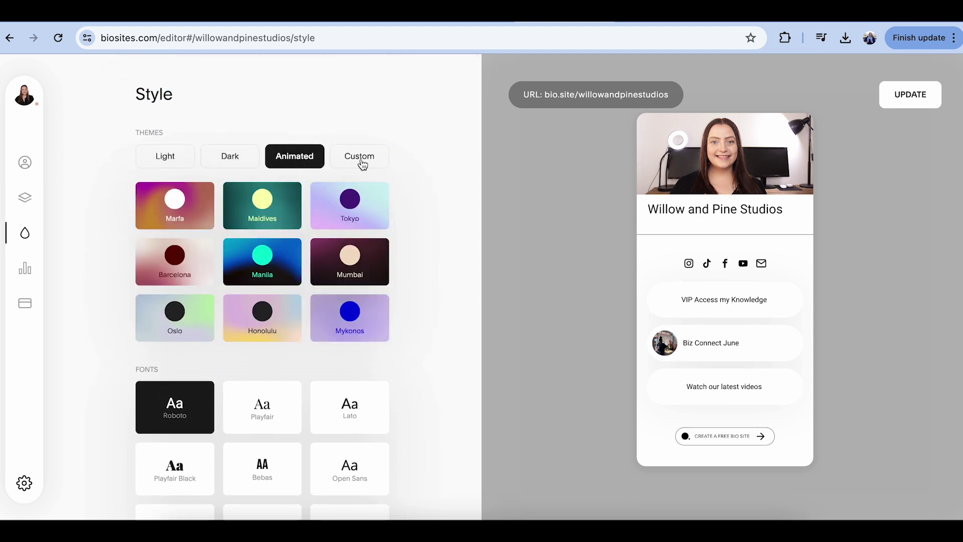
pyautogui.click(362, 163)
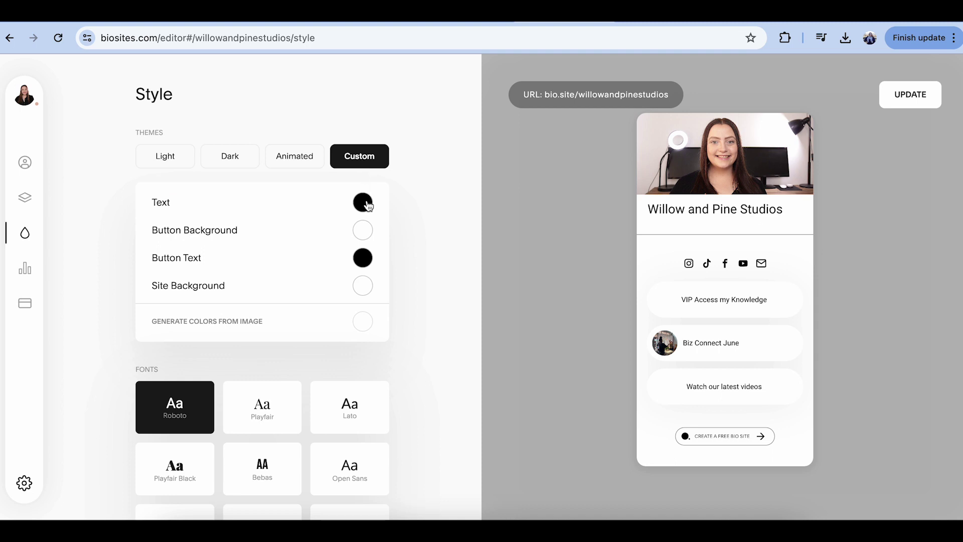
# - Review analytics showing 0 views and 0 clicks, check payments, and return to My Sections
pyautogui.click(33, 275)
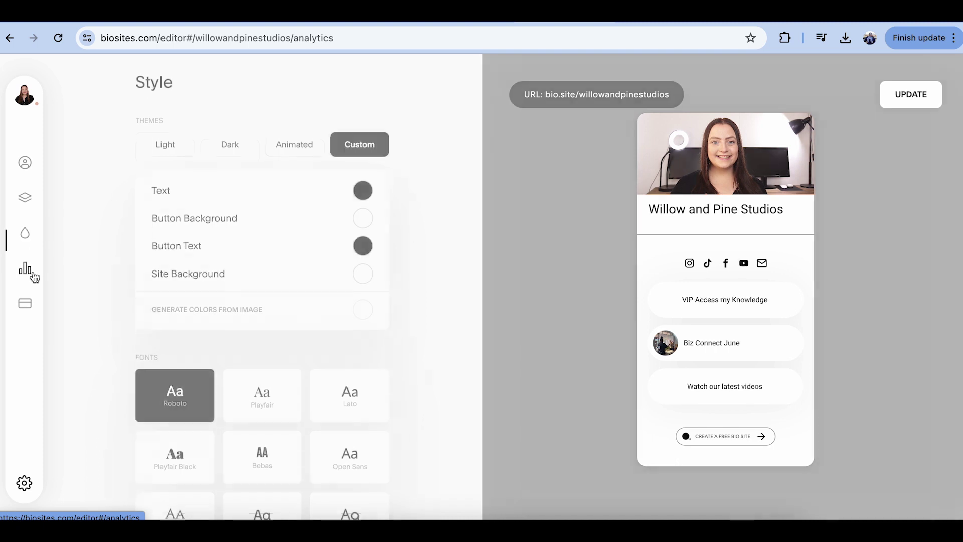
pyautogui.scroll(-2, 310, 277)
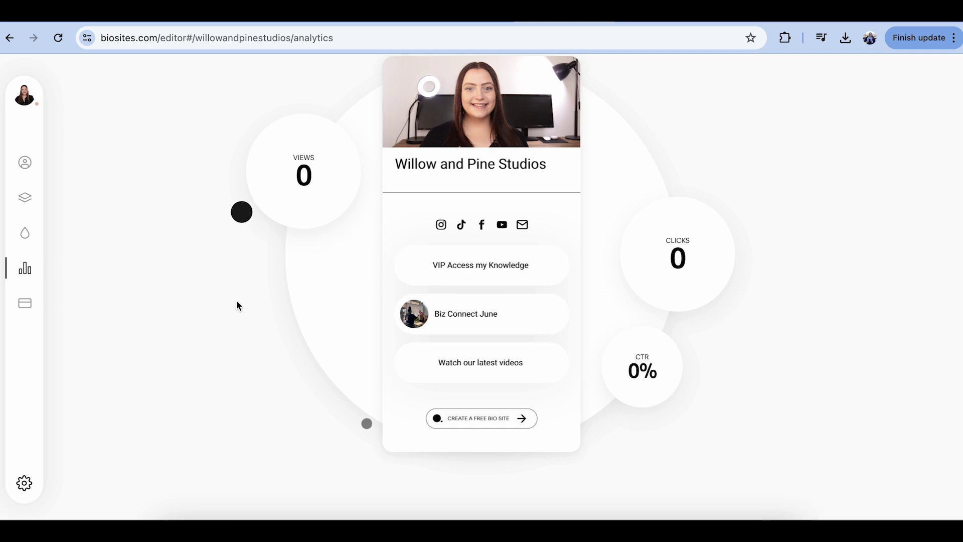
pyautogui.click(24, 303)
pyautogui.click(22, 190)
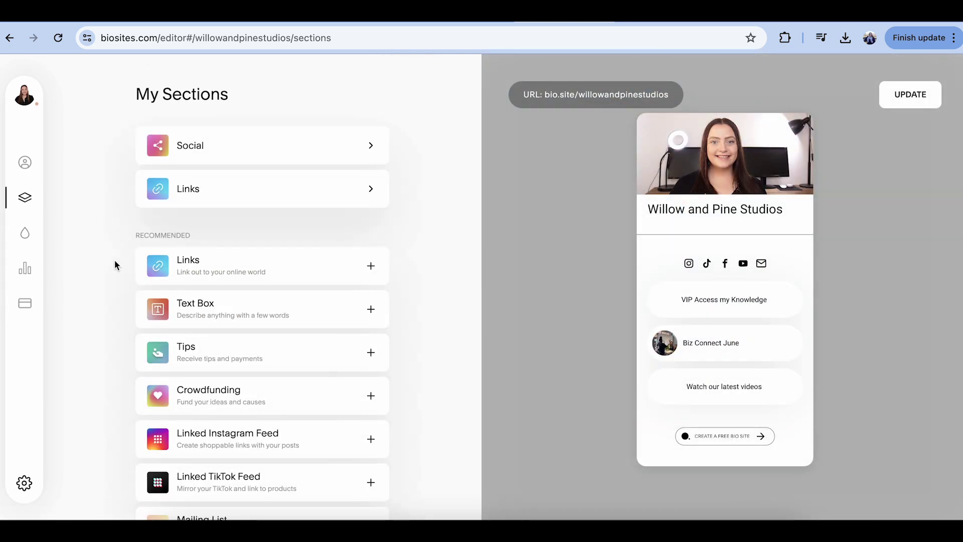
# - Add a Linked Instagram Feed section and connect the Instagram account
pyautogui.scroll(-2, 115, 261)
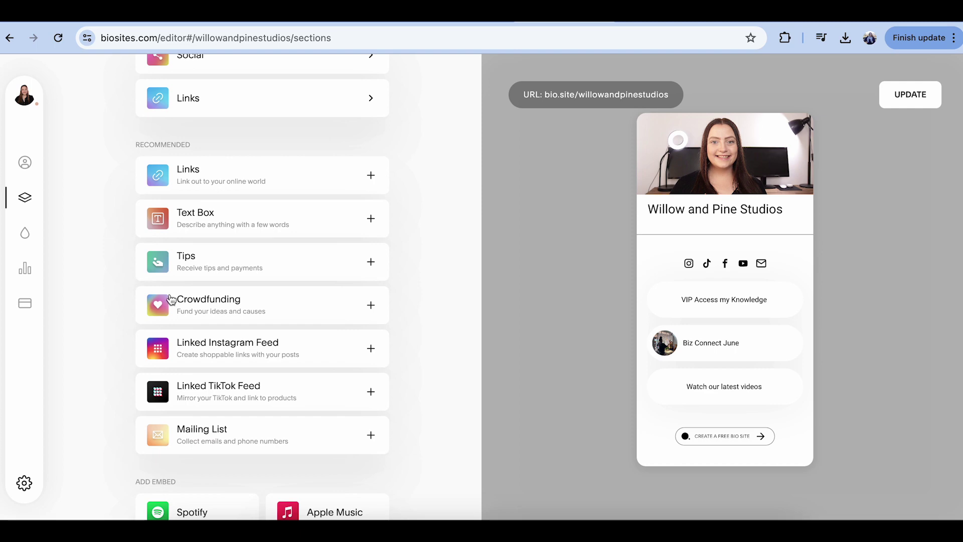
pyautogui.click(232, 351)
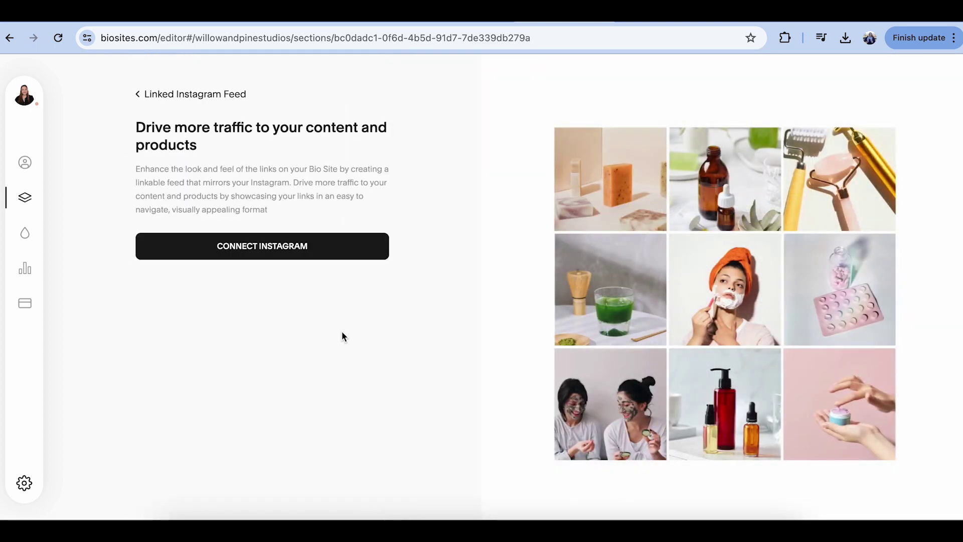
pyautogui.click(292, 255)
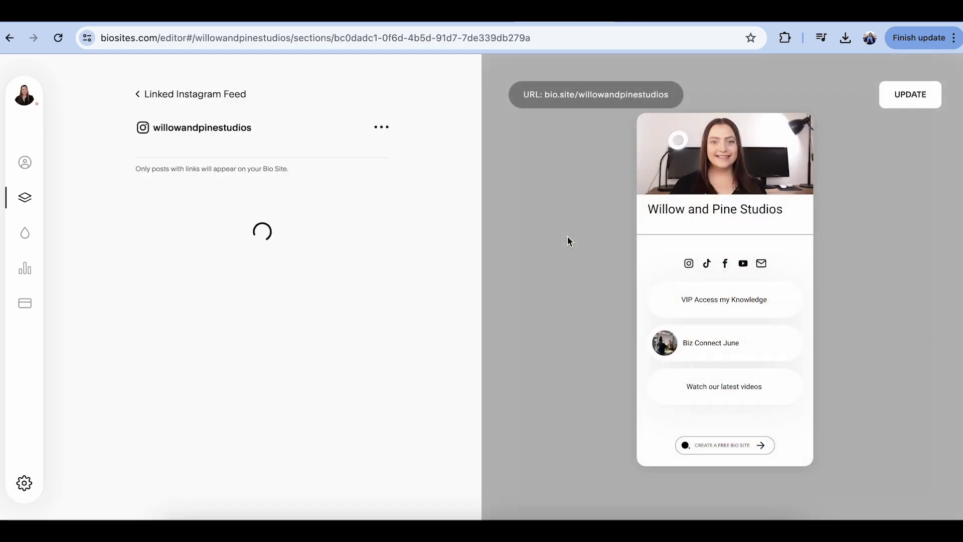
# - Attach pasted links to the first video post, the Biz Connect post and The Easiest Way post
pyautogui.click(210, 254)
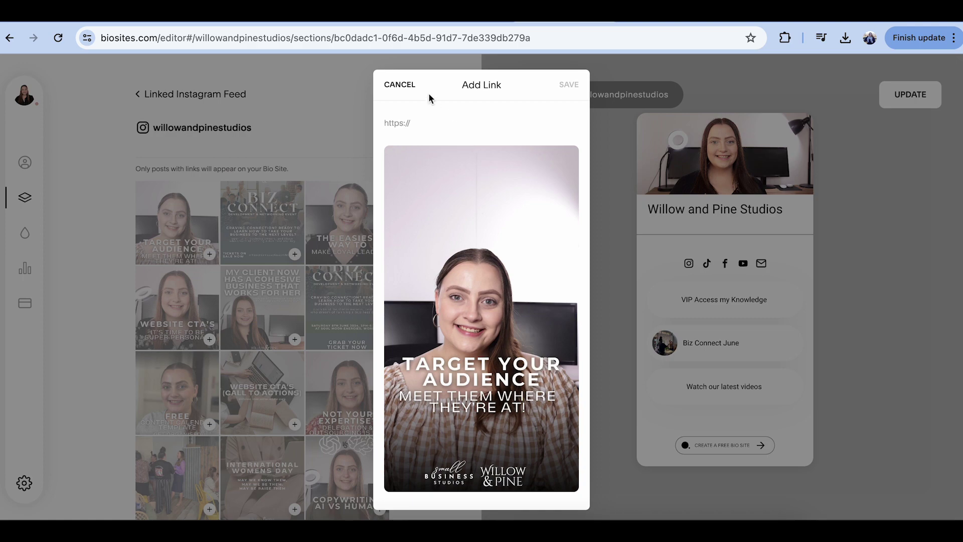
pyautogui.write('https://youtu.be/CvB8YhSXvuY?si=tkwpGvVghZJ975J_')
pyautogui.click(565, 87)
pyautogui.click(295, 230)
pyautogui.write('https://www.willowandpinestudios.com/biz-connect')
pyautogui.click(570, 145)
pyautogui.click(380, 230)
pyautogui.hotkey('ctrl', 'v')
pyautogui.click(570, 85)
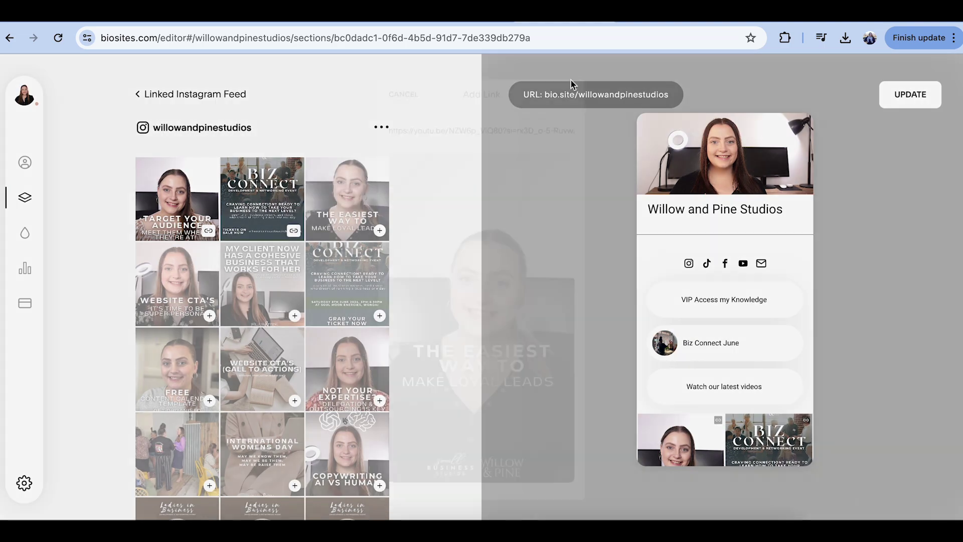
# - Attach a link to the Website CTA post, then close the link options and return to sections
pyautogui.click(209, 315)
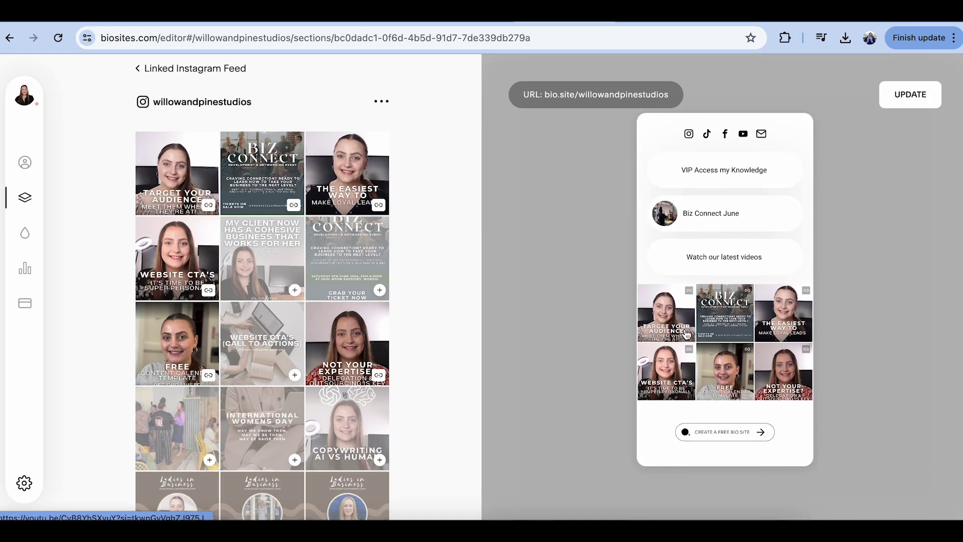
pyautogui.click(208, 204)
pyautogui.click(185, 90)
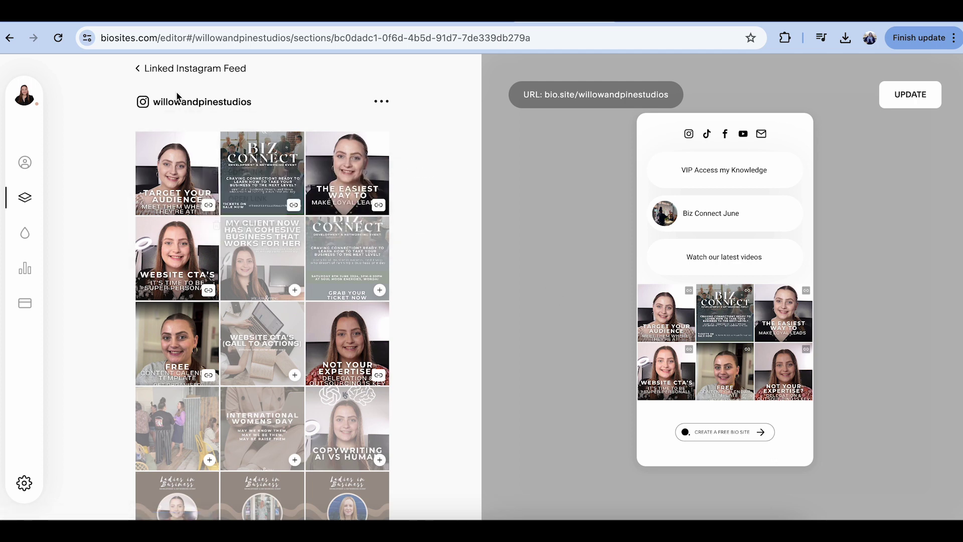
pyautogui.click(184, 90)
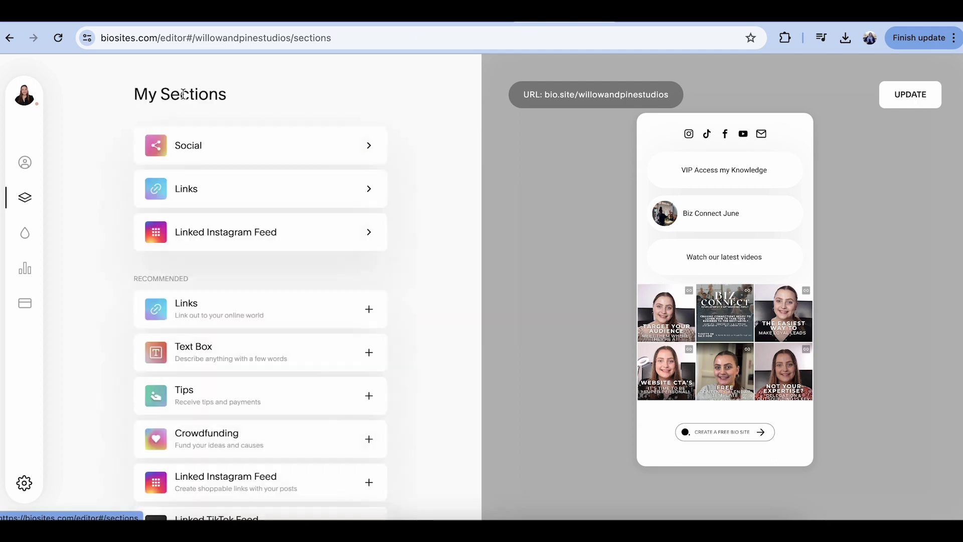
pyautogui.scroll(-10, 173, 330)
pyautogui.scroll(15, 172, 343)
# - Publish the Willow and Pine Studios bio.site changes so the links and Instagram grid go live
pyautogui.click(930, 100)
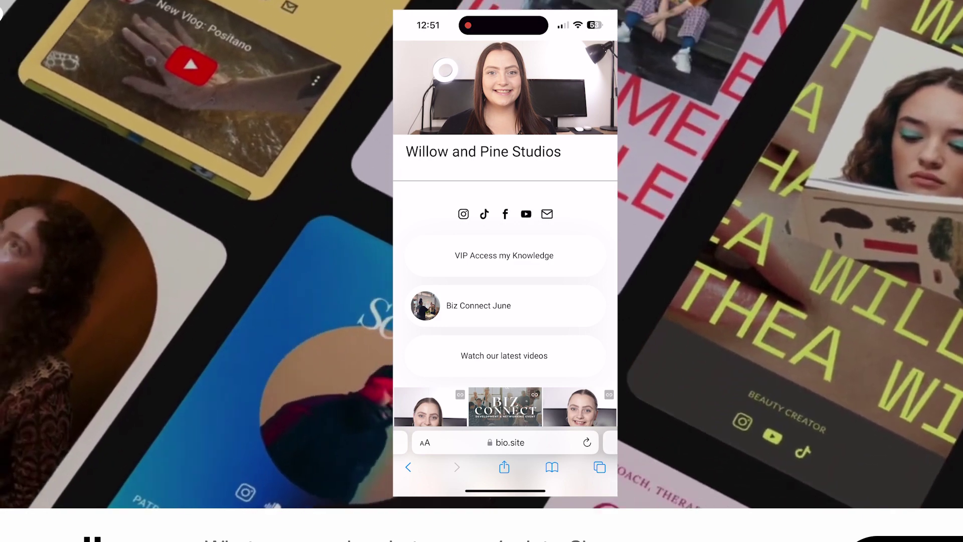
pyautogui.scroll(-2, 505, 301)
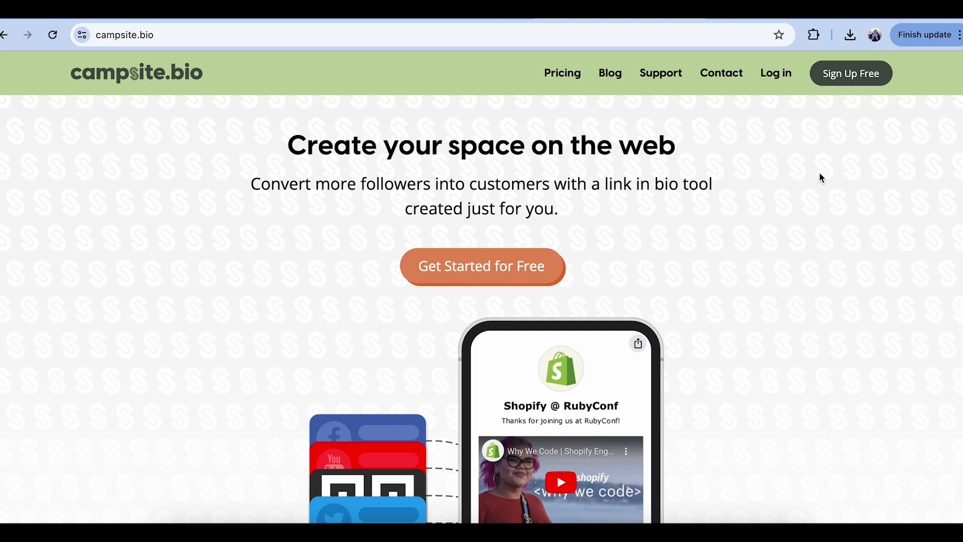
# - Create a Campsite.bio account with a username, accepting the Terms of Service
pyautogui.scroll(-2, 818, 179)
pyautogui.scroll(2, 819, 179)
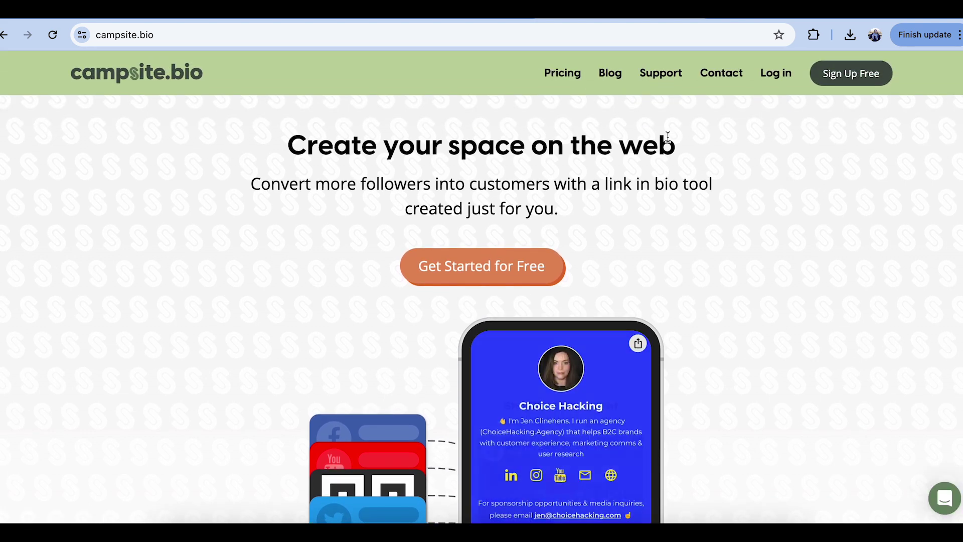
pyautogui.scroll(-2, 668, 137)
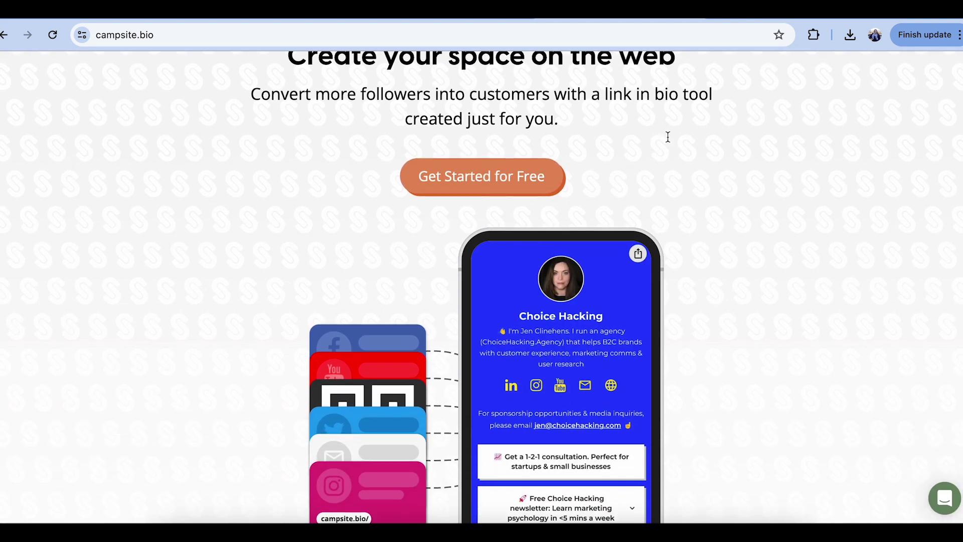
pyautogui.click(540, 174)
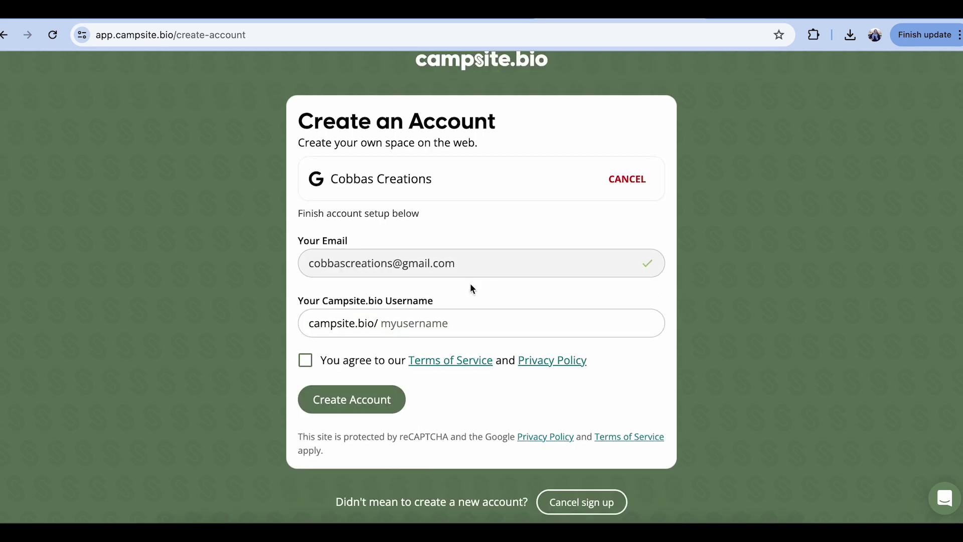
pyautogui.write('cobbascreations')
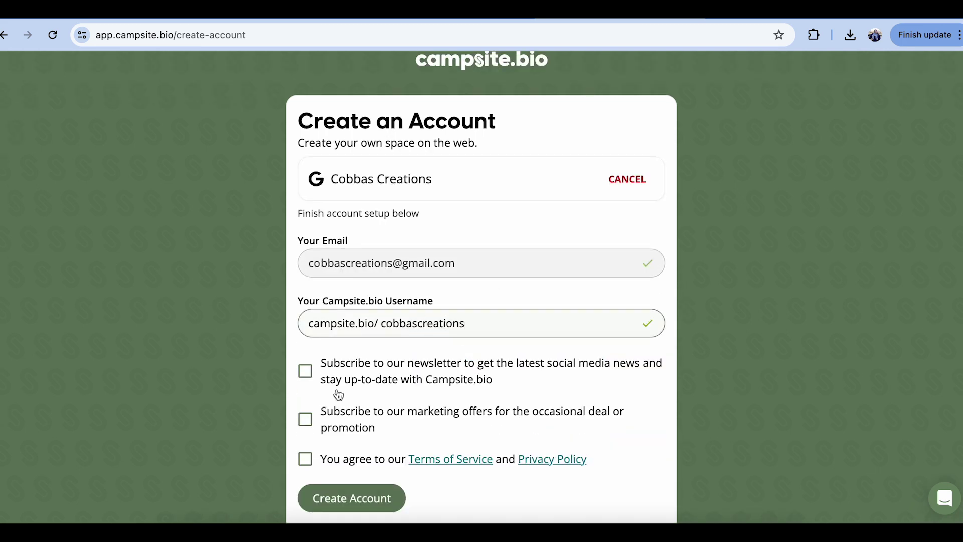
pyautogui.click(336, 458)
pyautogui.click(333, 501)
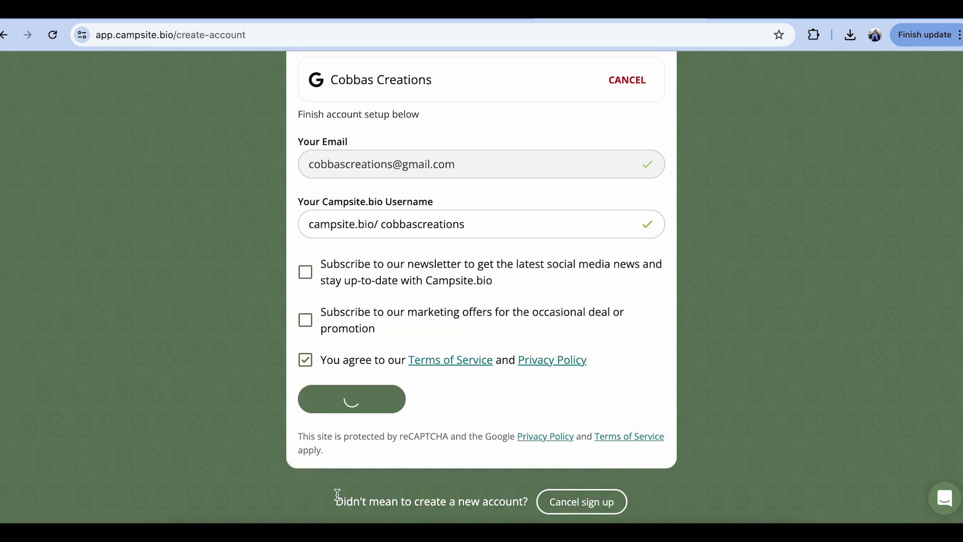
# - Enter the company name, choose Business/Entrepreneur with the Entrepreneur tag, and keep the Free plan
pyautogui.click(304, 291)
pyautogui.click(339, 489)
pyautogui.scroll(-2, 339, 490)
pyautogui.write('Cobbas')
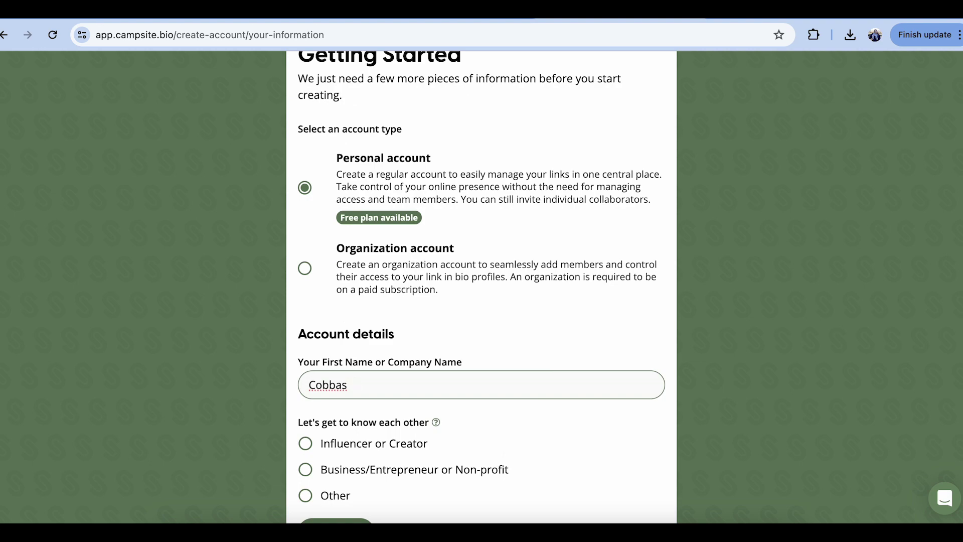
pyautogui.click(305, 469)
pyautogui.scroll(-4, 326, 477)
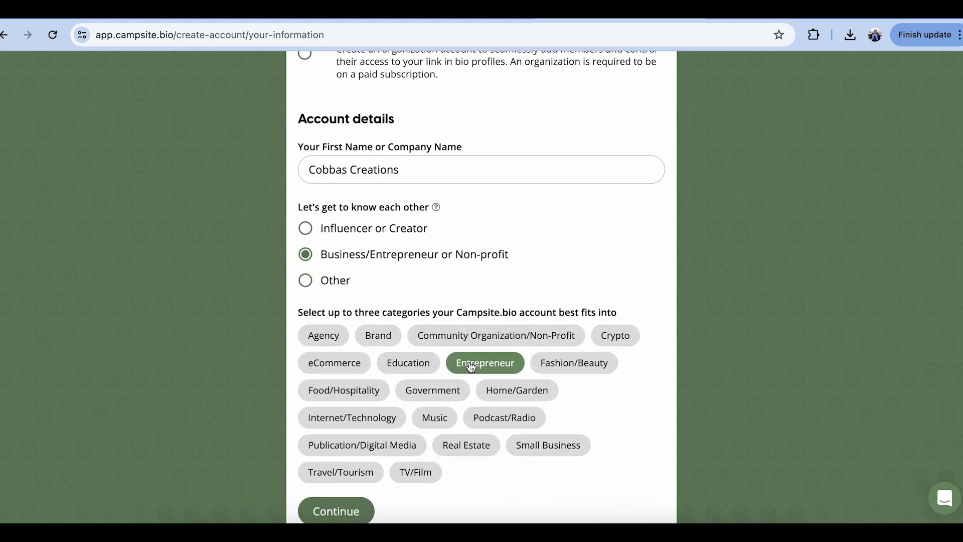
pyautogui.click(484, 364)
pyautogui.scroll(-1, 405, 475)
pyautogui.click(746, 249)
# - Add the business's Instagram username and finish setup to reach the welcome dashboard
pyautogui.scroll(-2, 746, 248)
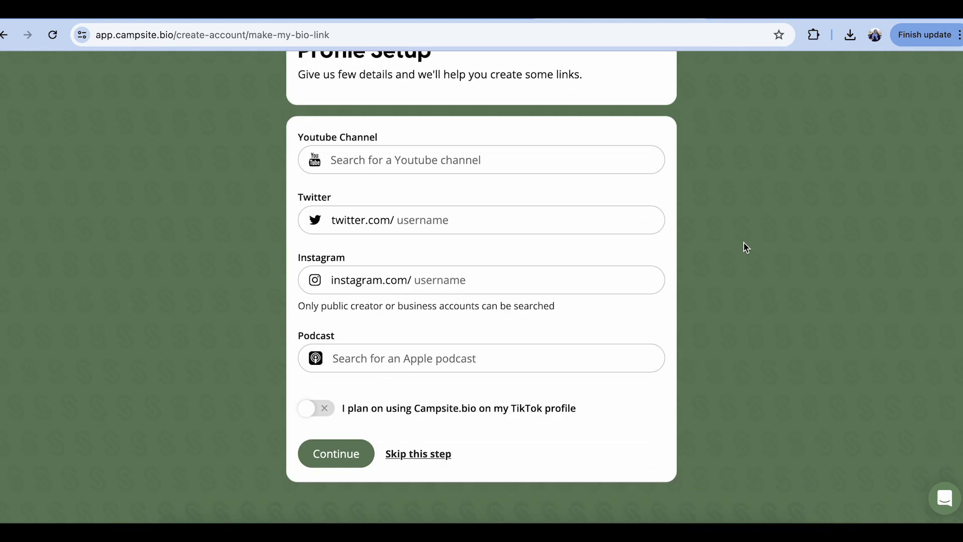
pyautogui.click(640, 274)
pyautogui.write('cobbascreations')
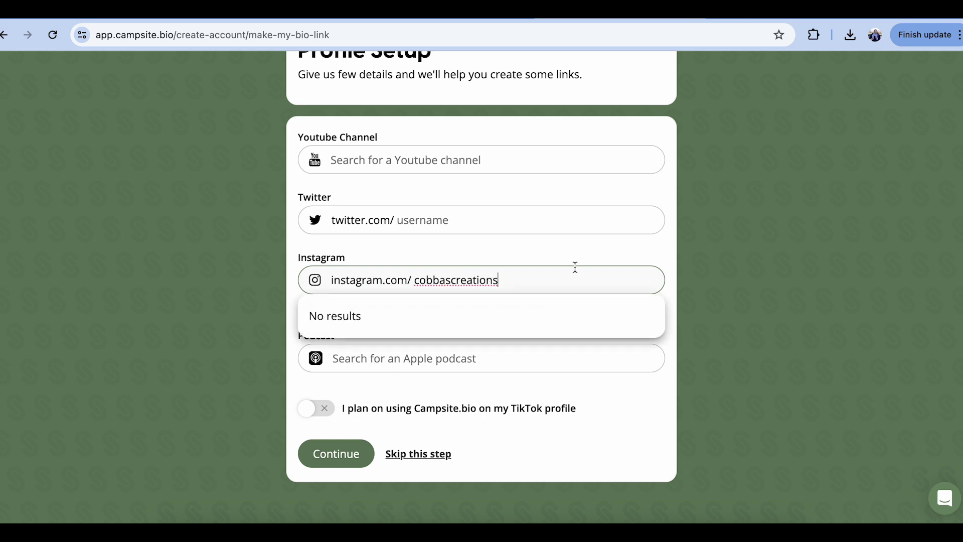
pyautogui.click(690, 293)
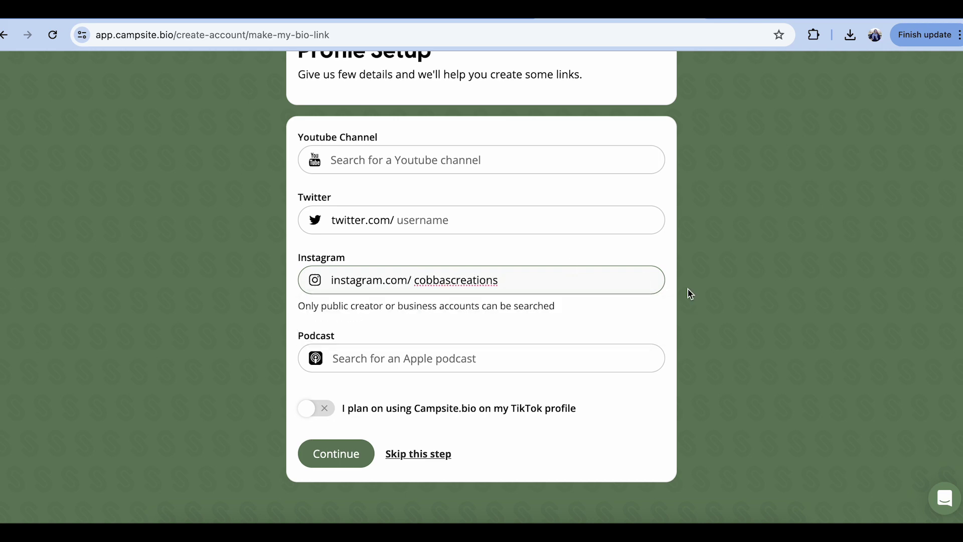
pyautogui.click(647, 317)
pyautogui.click(335, 453)
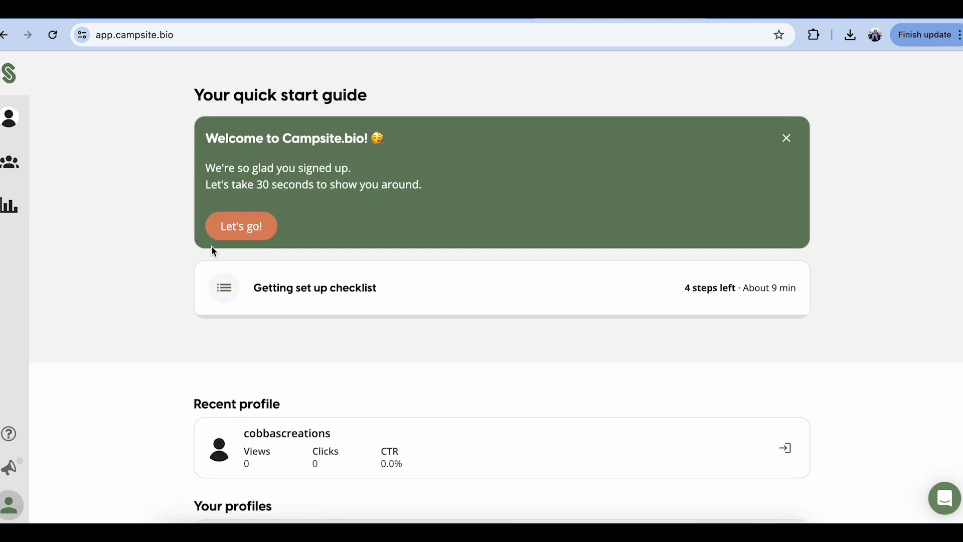
# - Add a visible 'Visit our website' link to the cobbas-creations.square.site shop
pyautogui.click(10, 118)
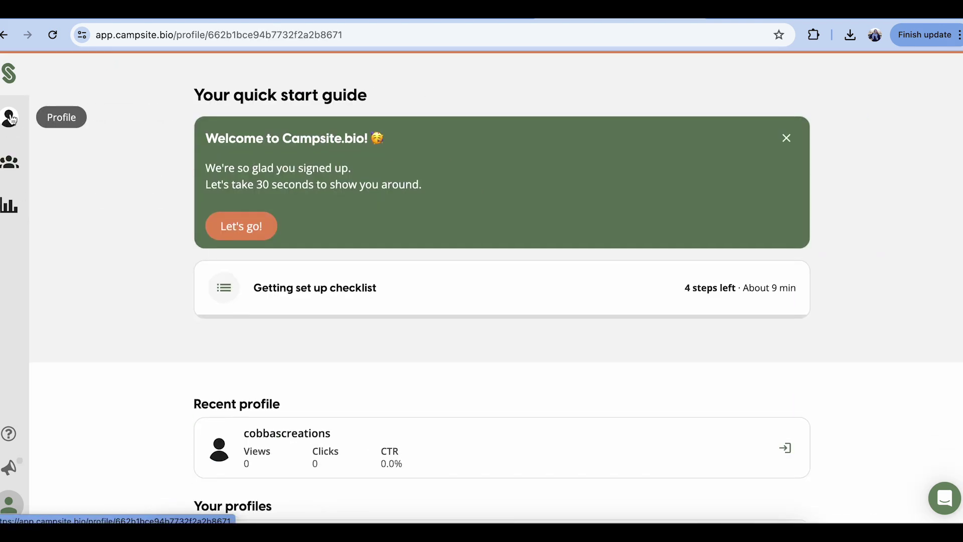
pyautogui.click(232, 221)
pyautogui.write('V')
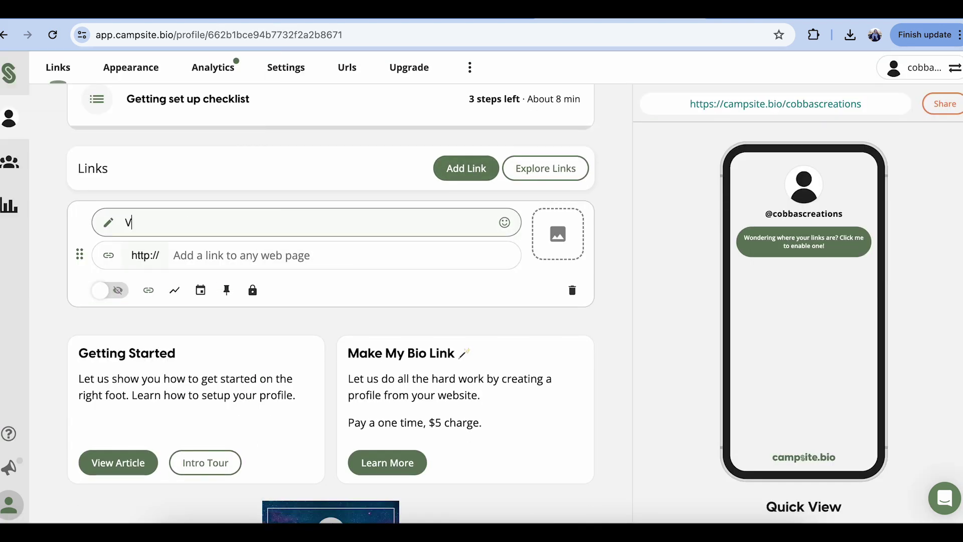
pyautogui.write('isit our website')
pyautogui.press('Tab')
pyautogui.write('https://cobbas-creations.square.site/')
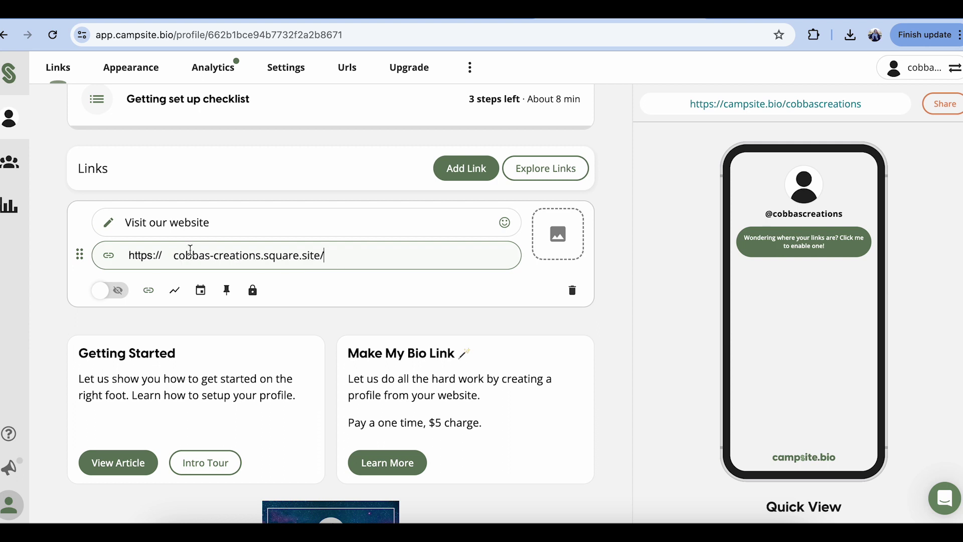
pyautogui.click(534, 261)
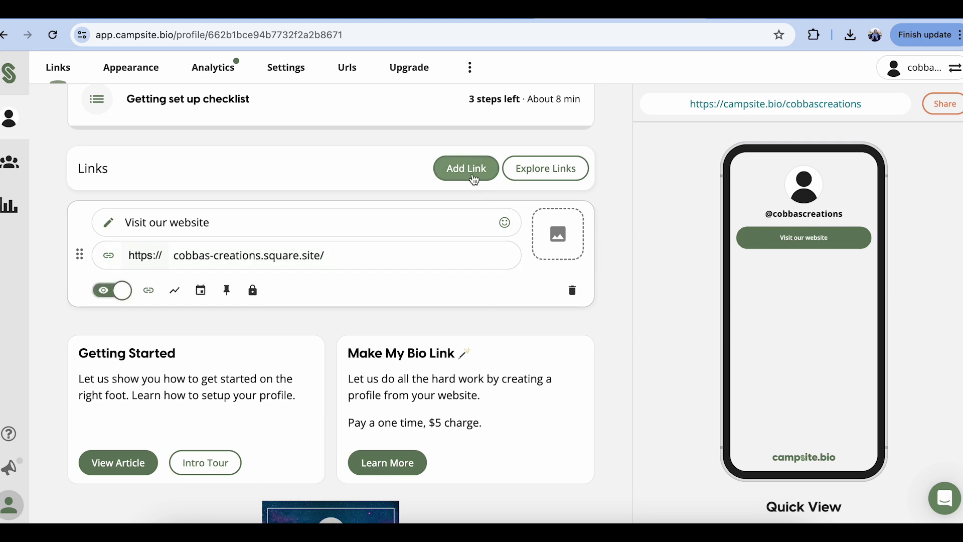
# - Add a visible 'Facebook' link pointing to the Facebook page address
pyautogui.click(466, 168)
pyautogui.write('Facebook')
pyautogui.press('Tab')
pyautogui.write('https://www.facebook.com/cobbascreations')
pyautogui.click(182, 299)
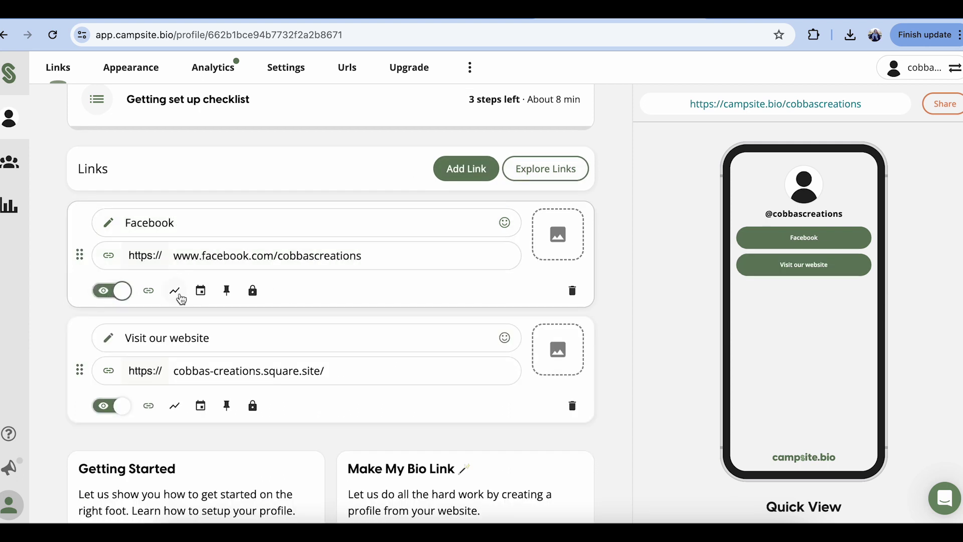
pyautogui.scroll(1, 68, 406)
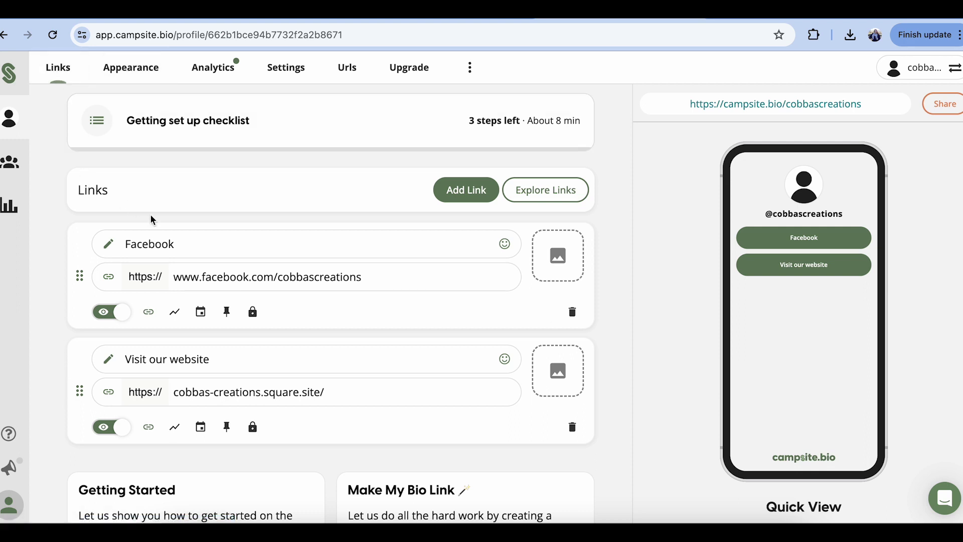
pyautogui.click(146, 64)
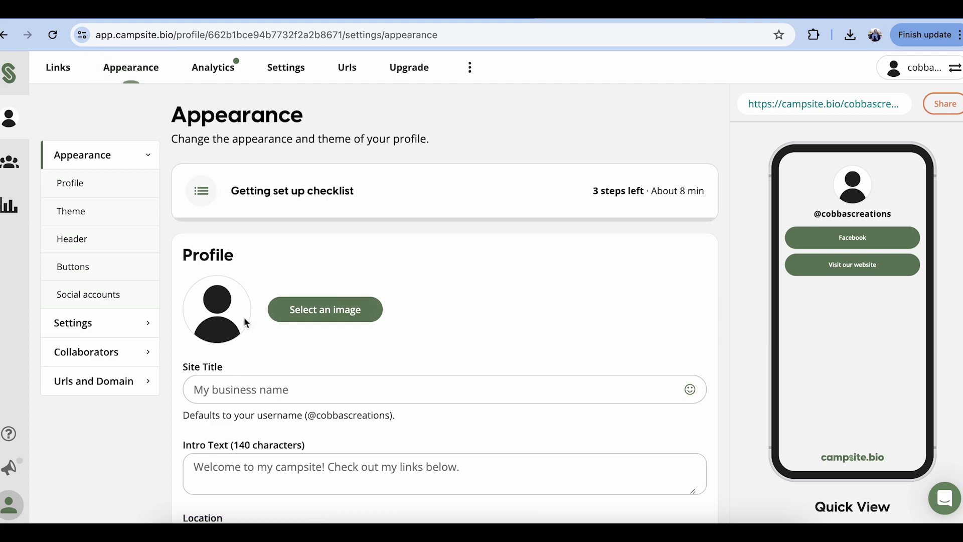
# - Upload the round C logo as the profile picture
pyautogui.click(355, 313)
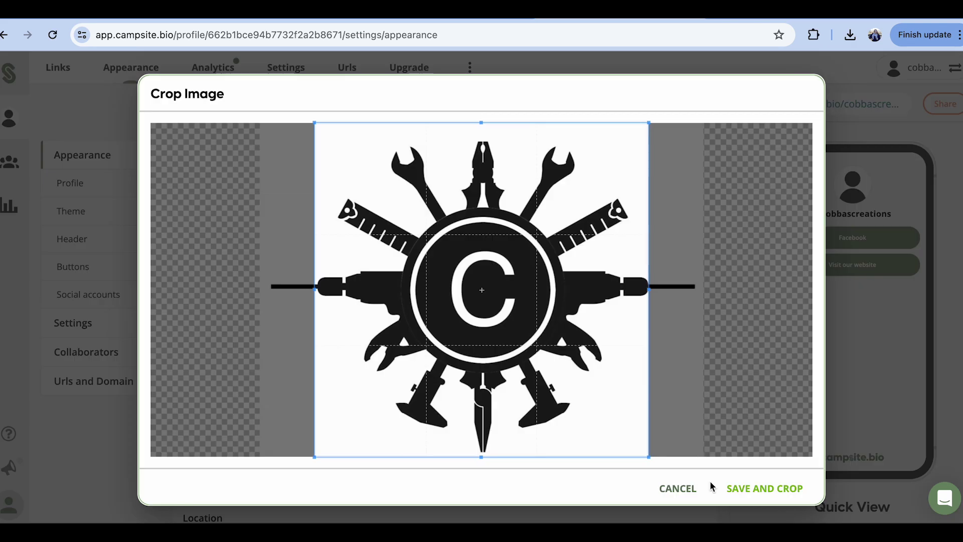
pyautogui.click(732, 486)
pyautogui.click(608, 400)
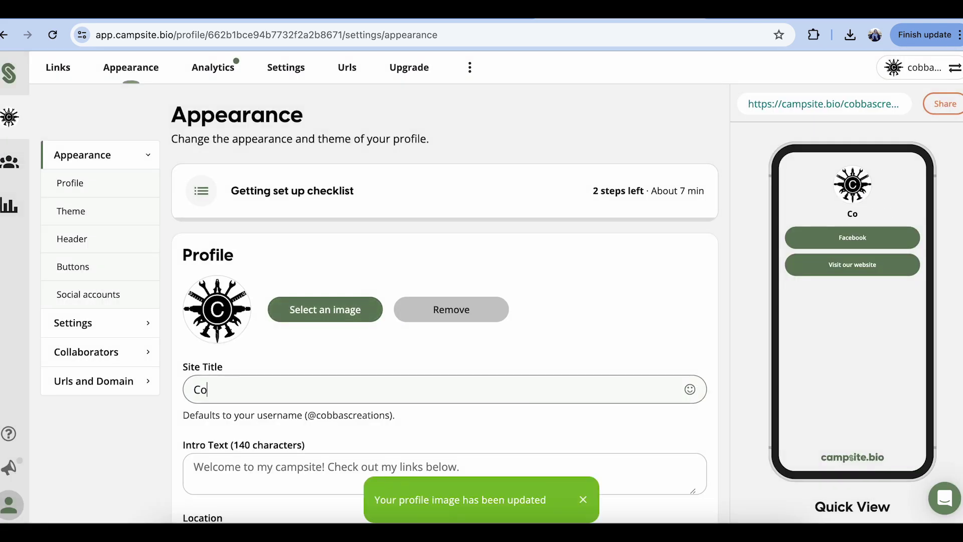
# - Set the site title to 'Cobbas Creations' and the location to Wondai, QLD
pyautogui.write('bbas Creations')
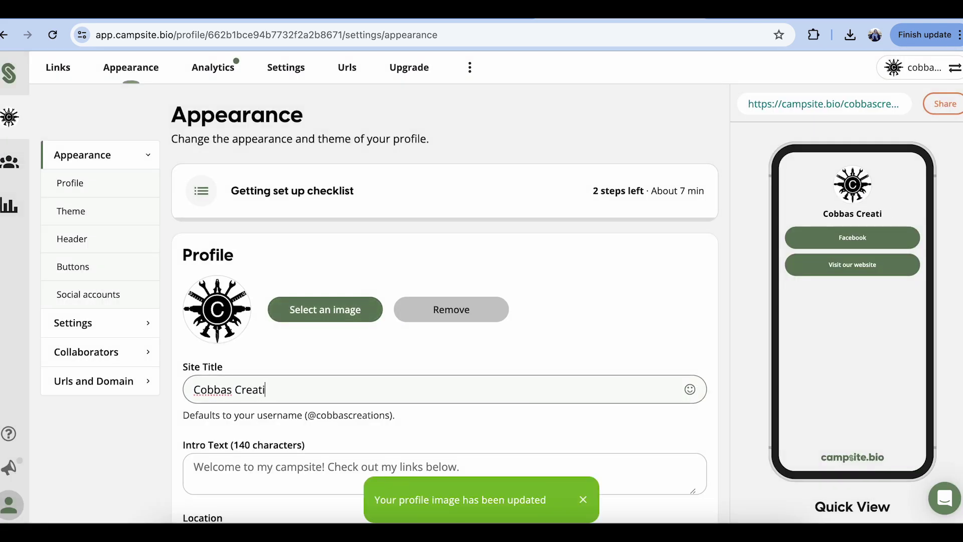
pyautogui.scroll(-3, 301, 351)
pyautogui.click(294, 367)
pyautogui.write('Wondai, QLD')
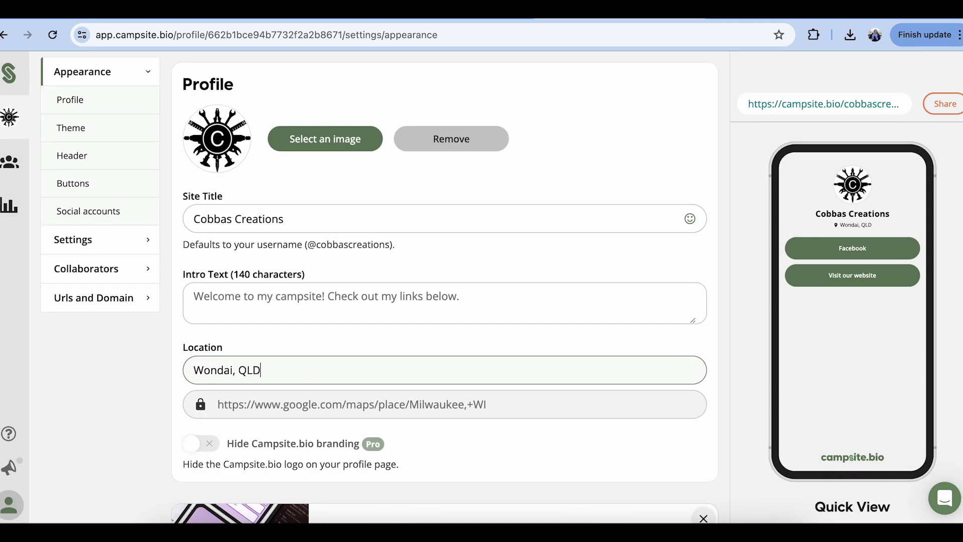
pyautogui.scroll(-2, 441, 301)
pyautogui.scroll(5, 299, 243)
pyautogui.scroll(-1, 126, 187)
pyautogui.scroll(-1, 126, 187)
# - Browse the Select a Theme grid and apply the Dark Terrazzo theme
pyautogui.click(127, 133)
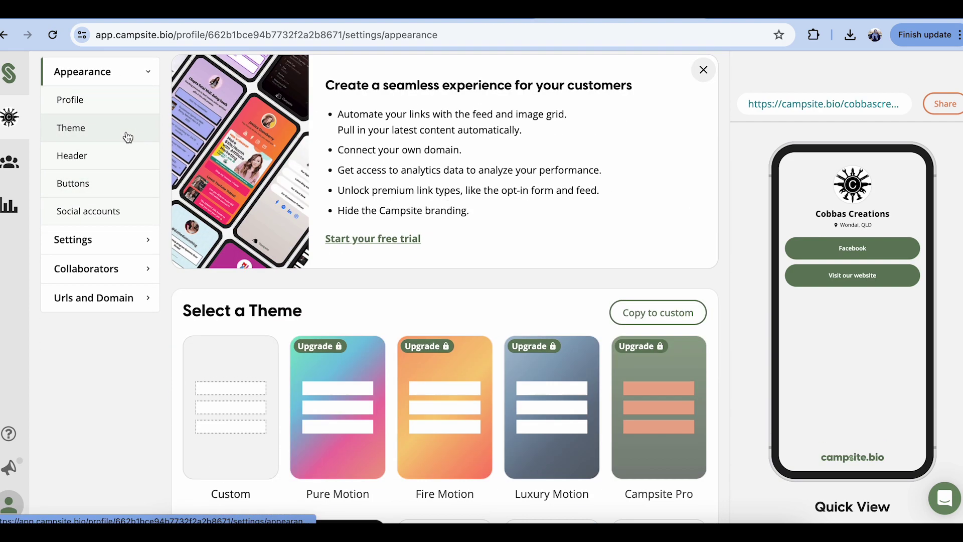
pyautogui.scroll(-4, 127, 135)
pyautogui.scroll(-3, 337, 278)
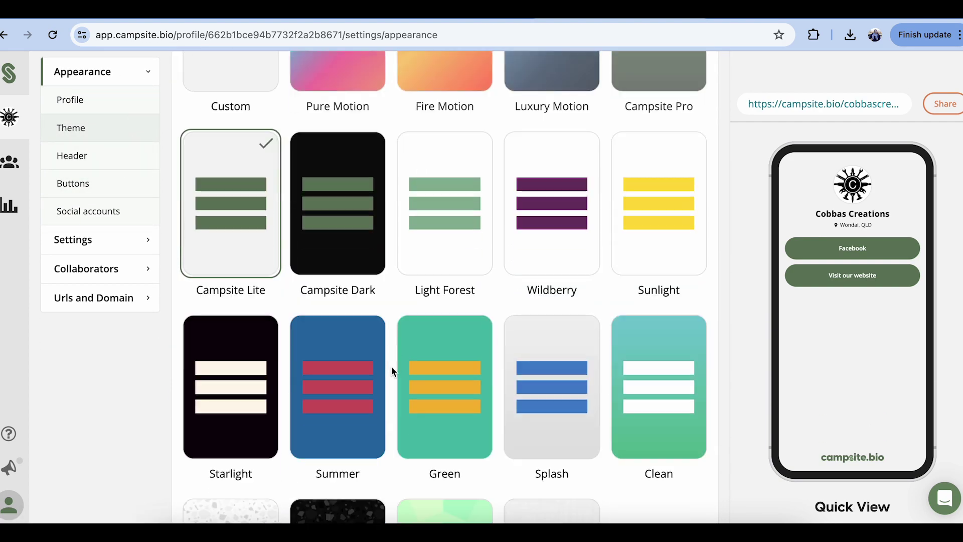
pyautogui.scroll(-8, 391, 366)
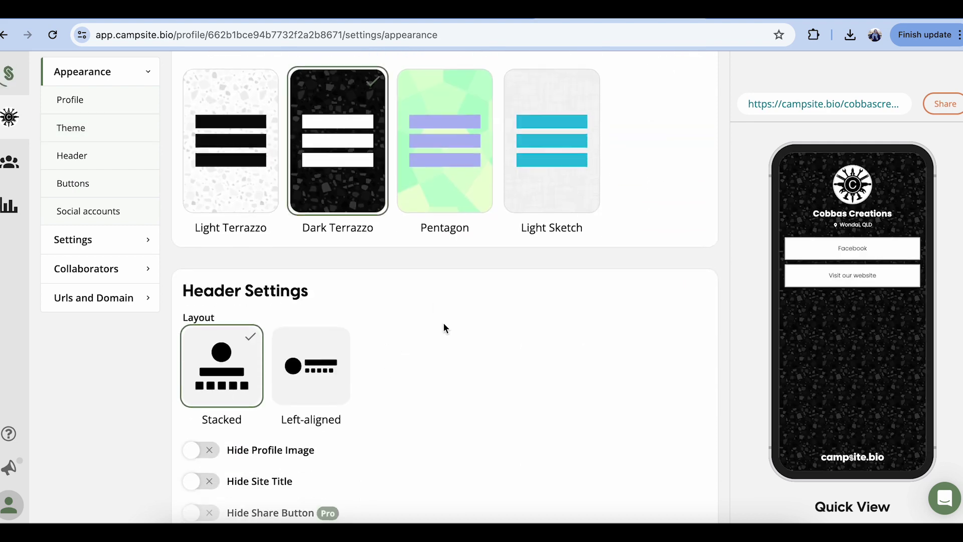
pyautogui.scroll(-5, 443, 322)
pyautogui.scroll(-3, 398, 236)
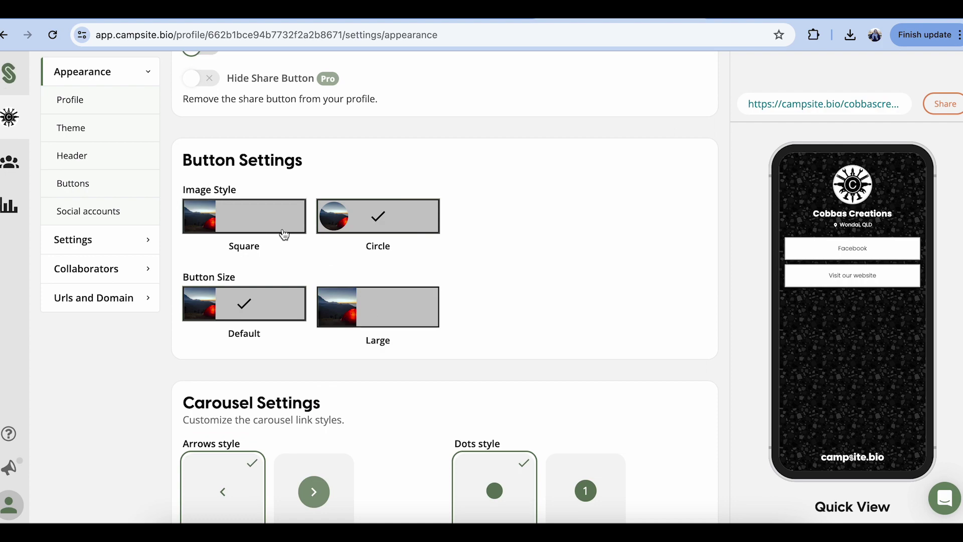
pyautogui.scroll(-12, 394, 310)
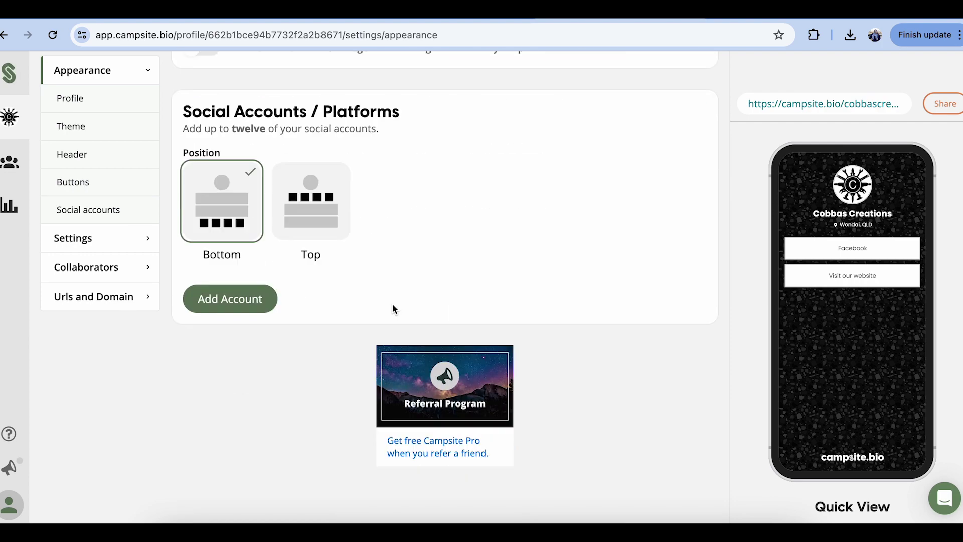
pyautogui.scroll(15, 393, 308)
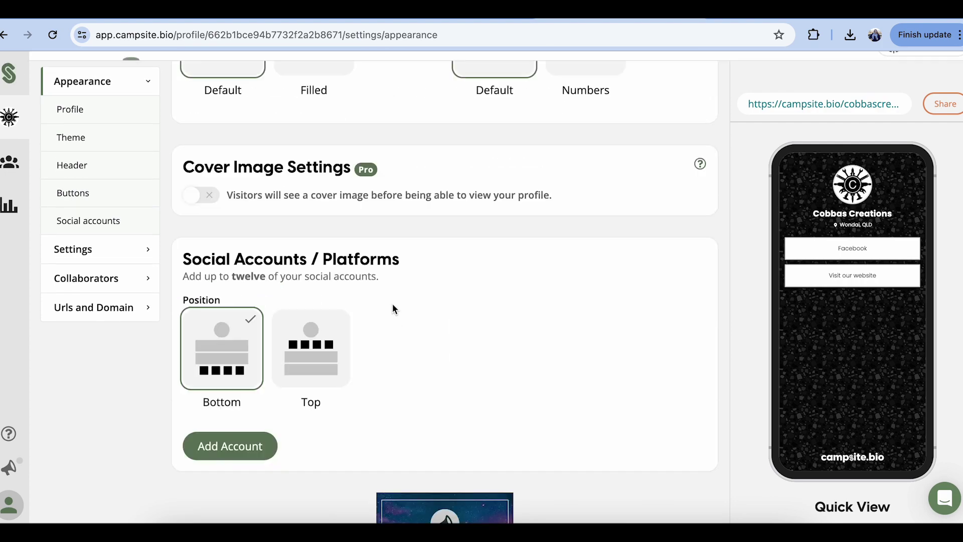
pyautogui.scroll(10, 392, 303)
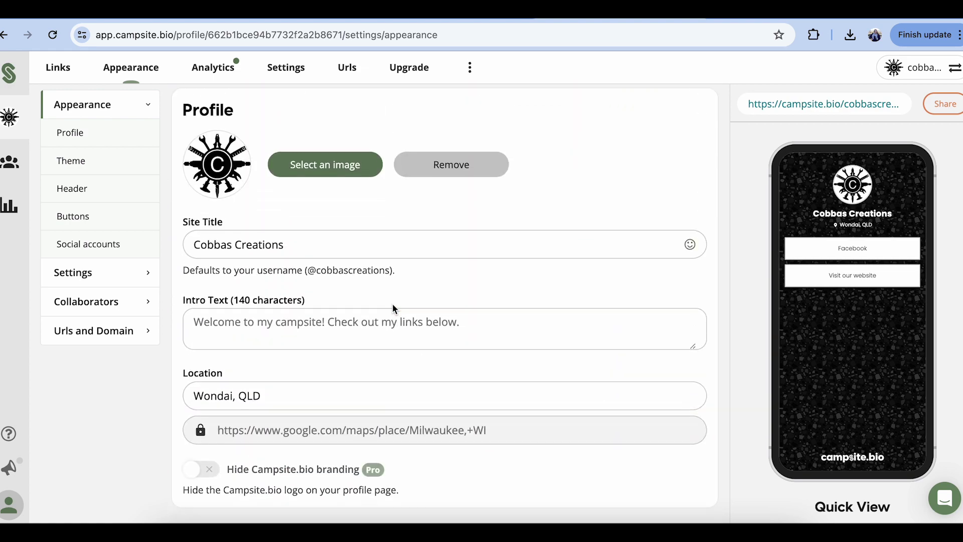
# - Review the Settings tab, then open the live page at campsite.bio/cobbascreations
pyautogui.click(295, 72)
pyautogui.scroll(-5, 339, 212)
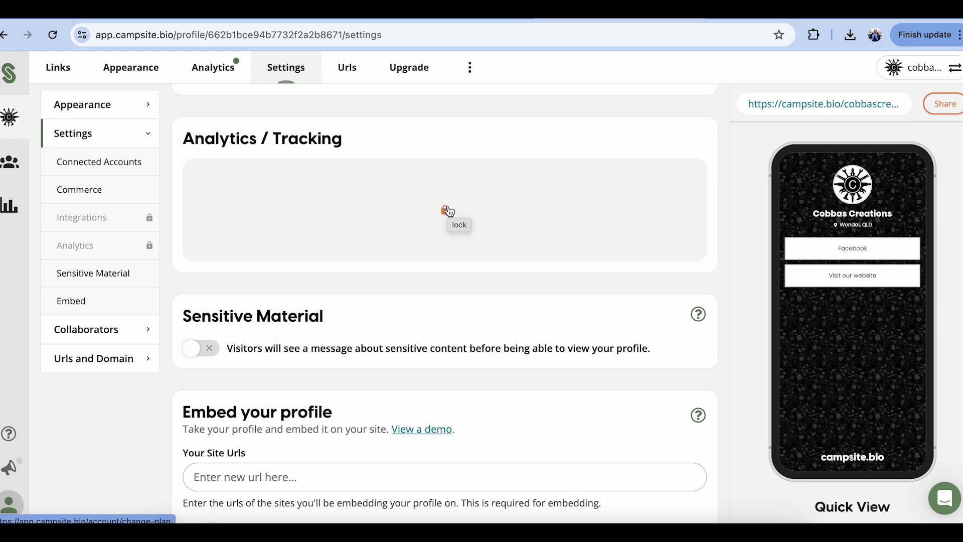
pyautogui.scroll(10, 521, 137)
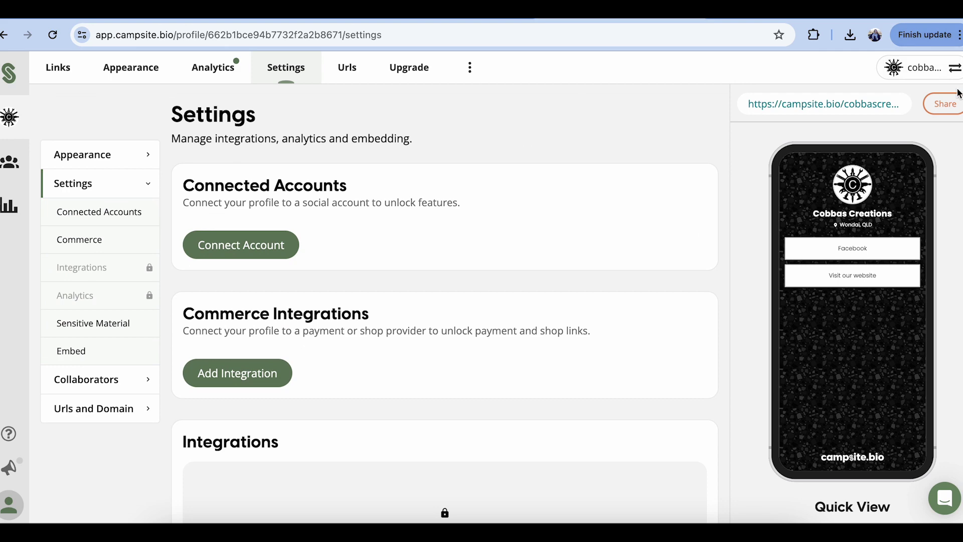
pyautogui.click(885, 103)
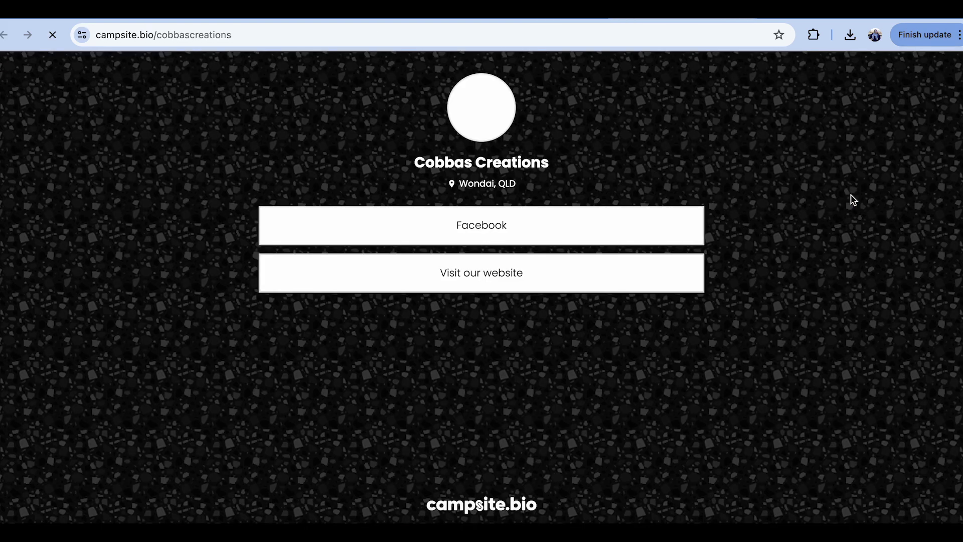